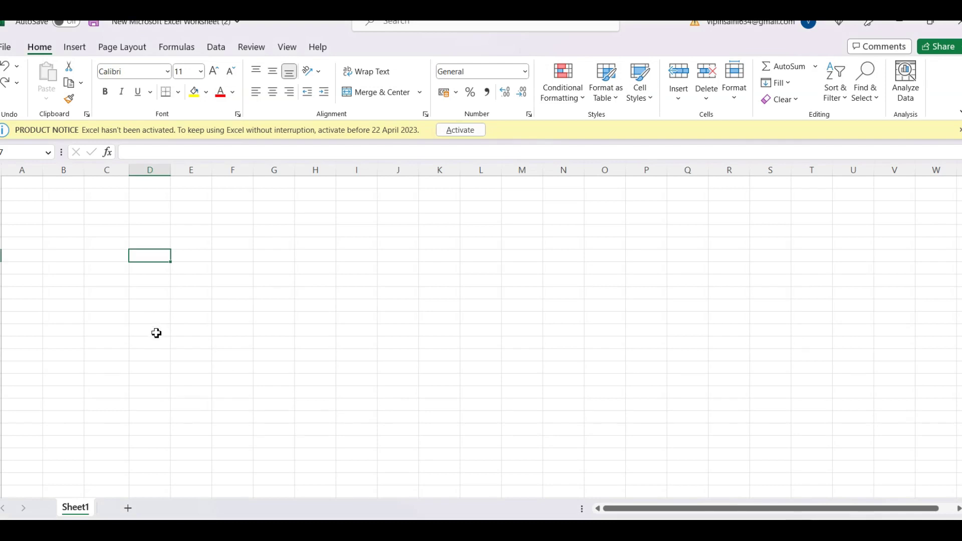
# Drag the D/E header border to set column D's width to 8.44 (83 pixels).
pyautogui.click(153, 321)
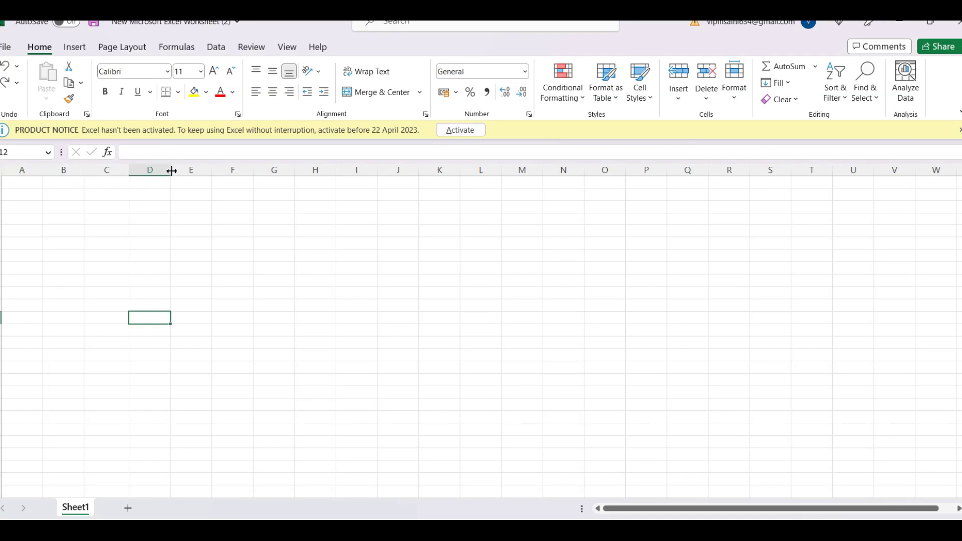
pyautogui.moveTo(168, 171); pyautogui.dragTo(169, 171)
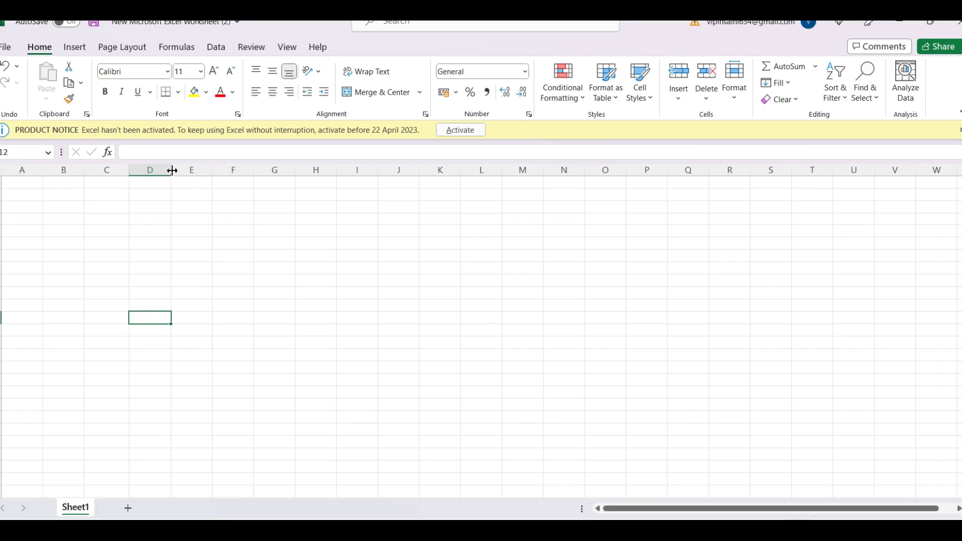
pyautogui.moveTo(172, 171); pyautogui.dragTo(172, 171)
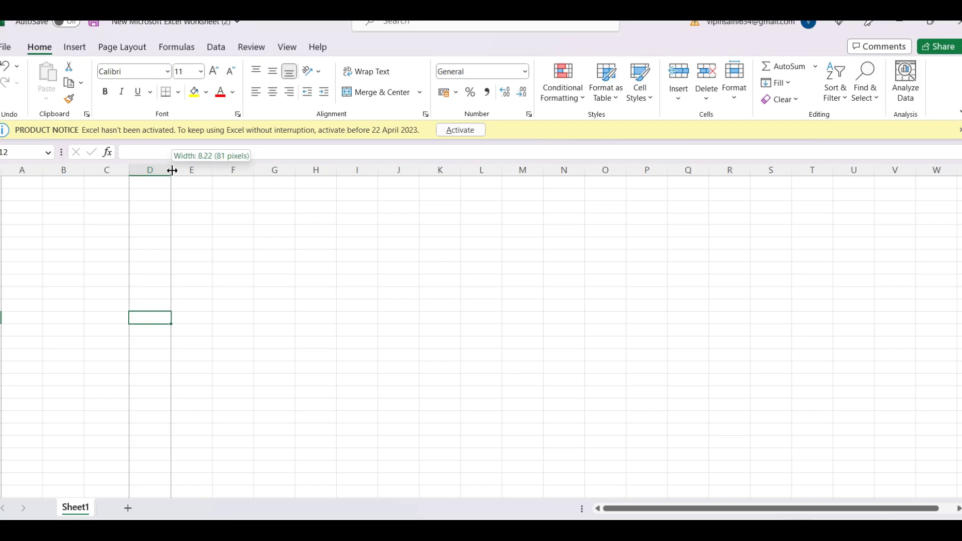
pyautogui.moveTo(172, 171); pyautogui.dragTo(190, 184)
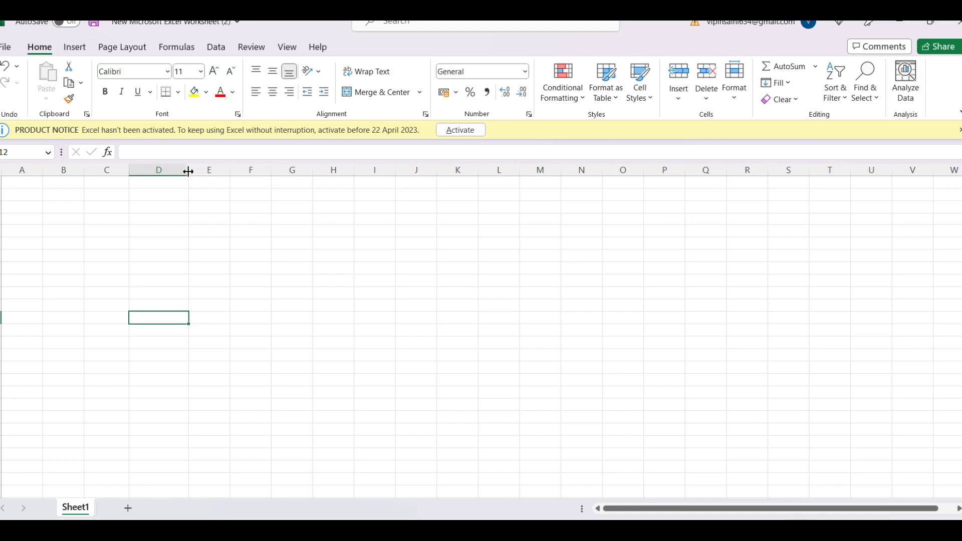
pyautogui.moveTo(190, 172); pyautogui.dragTo(174, 171)
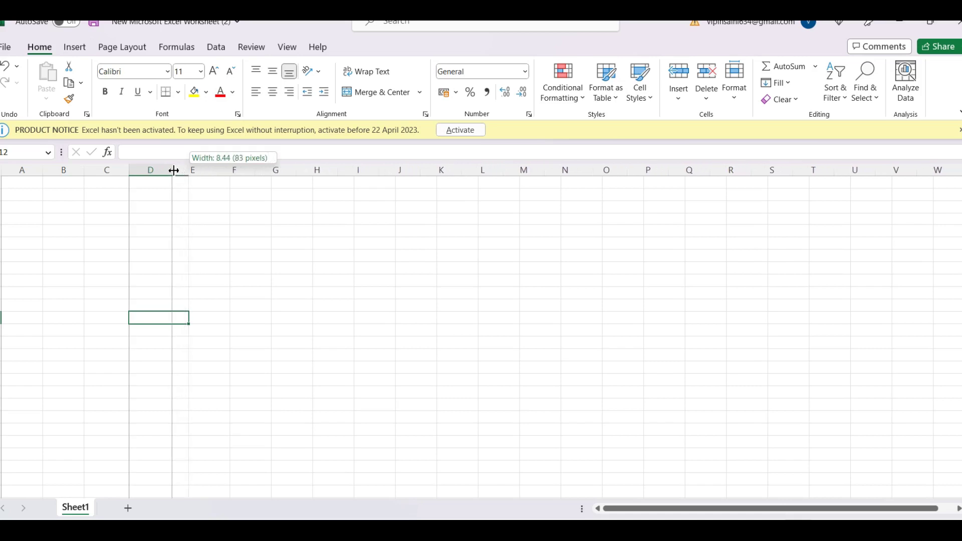
pyautogui.moveTo(173, 171); pyautogui.dragTo(173, 171)
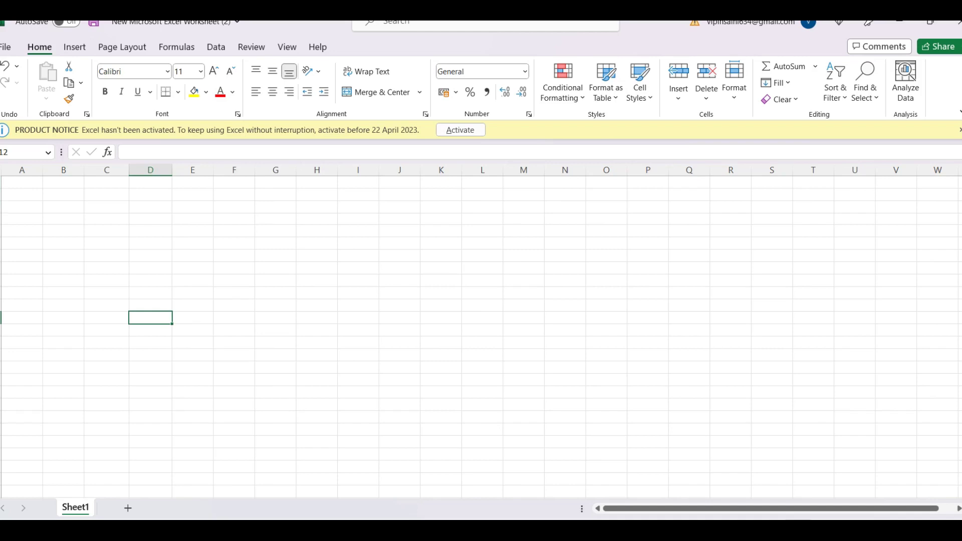
pyautogui.moveTo(1, 213); pyautogui.dragTo(1, 211)
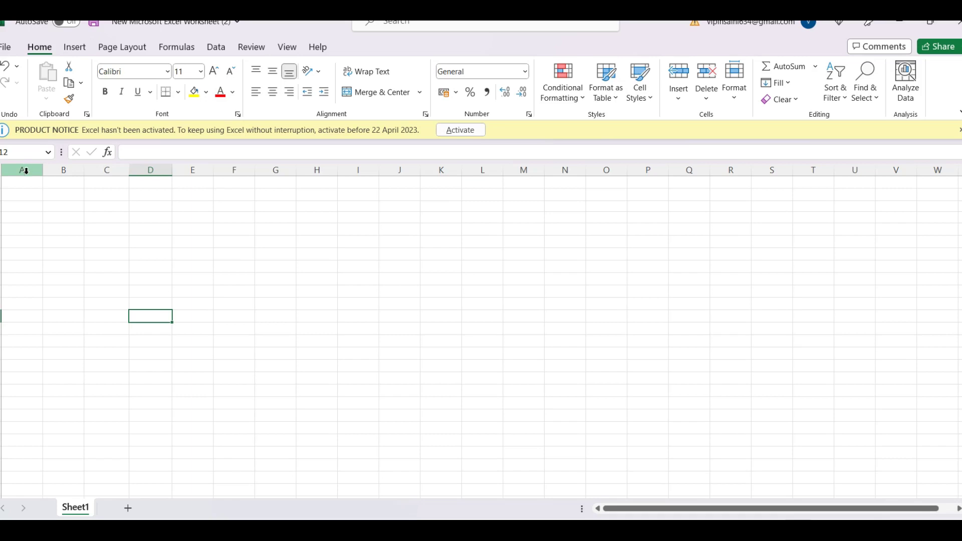
# Select columns A through G and resize them together to a uniform width of 10.67.
pyautogui.click(24, 169)
pyautogui.moveTo(43, 171); pyautogui.dragTo(255, 224)
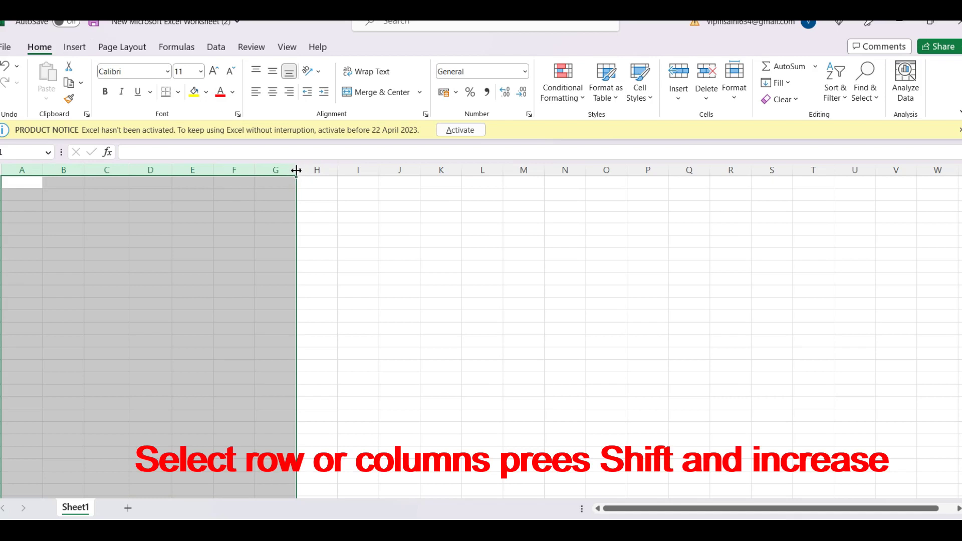
pyautogui.moveTo(297, 171); pyautogui.dragTo(283, 169)
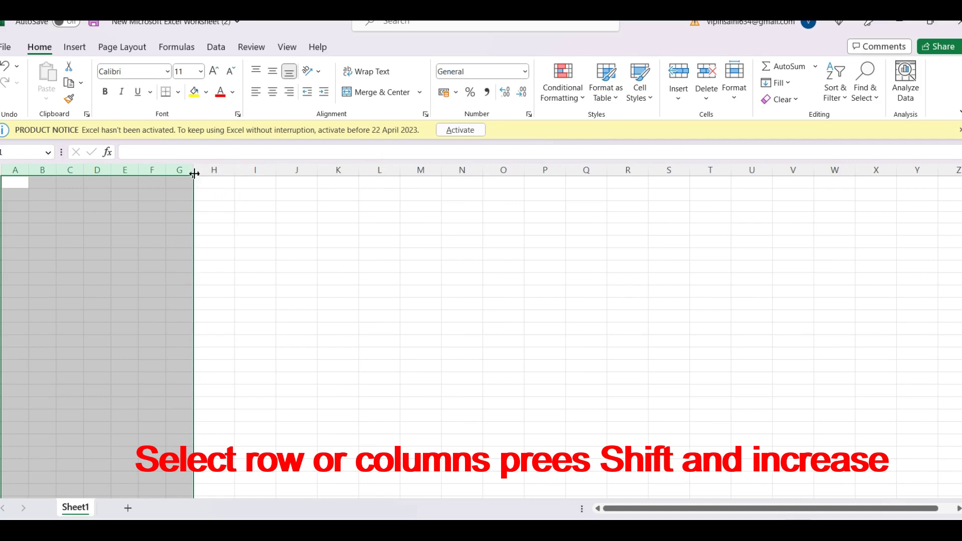
pyautogui.moveTo(194, 173); pyautogui.dragTo(194, 172)
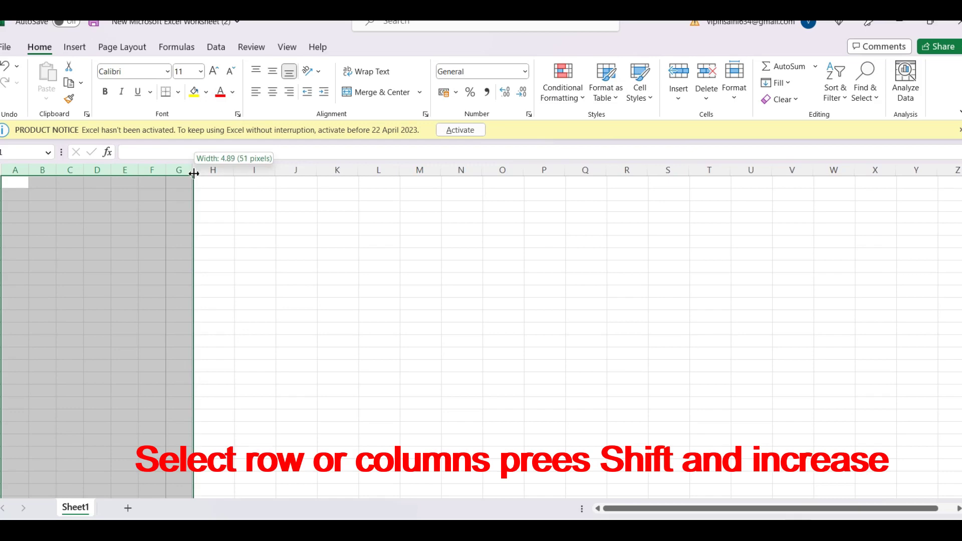
pyautogui.moveTo(194, 173); pyautogui.dragTo(220, 179)
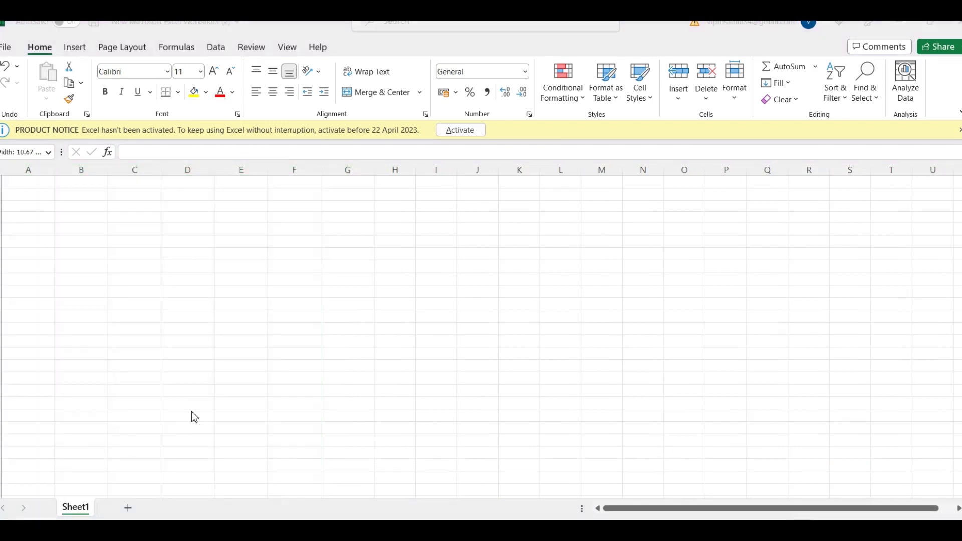
pyautogui.click(423, 333)
pyautogui.click(286, 289)
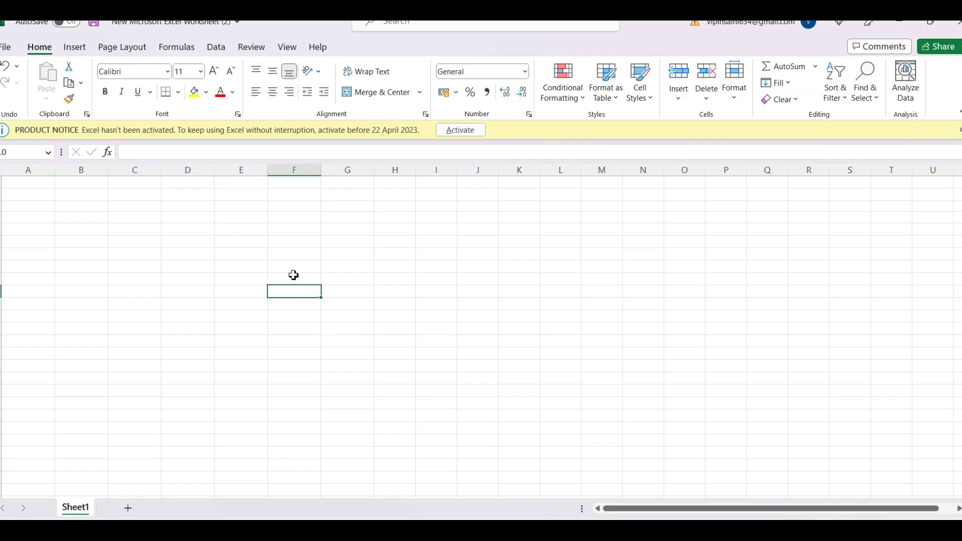
# Enter 'rose' in a column F cell, undoing an accidental overwrite with 'flowers'.
pyautogui.click(301, 250)
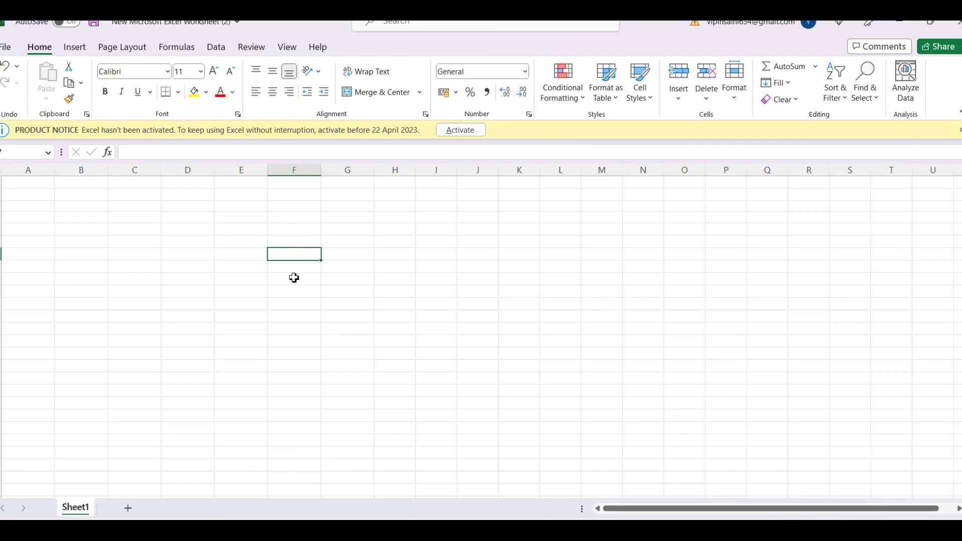
pyautogui.write('r')
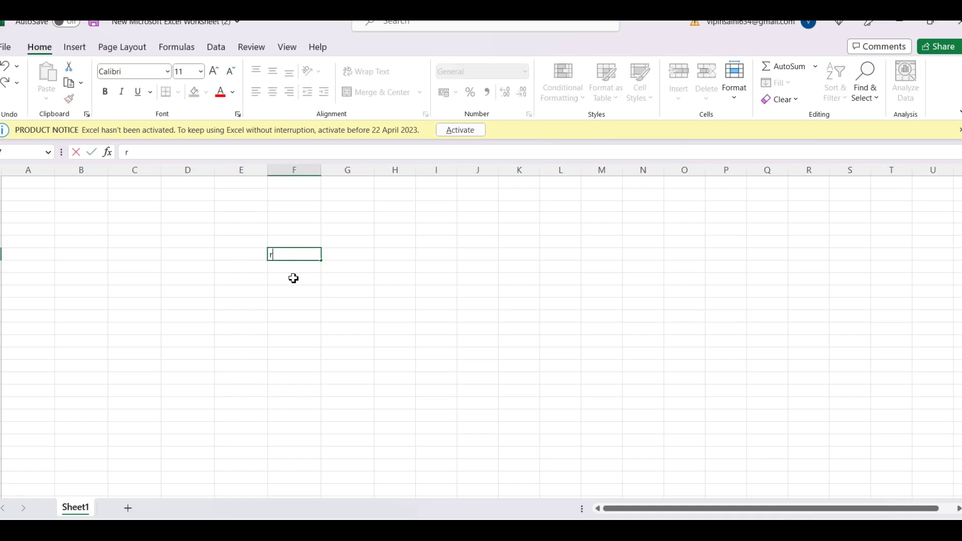
pyautogui.write('ose')
pyautogui.press('Return')
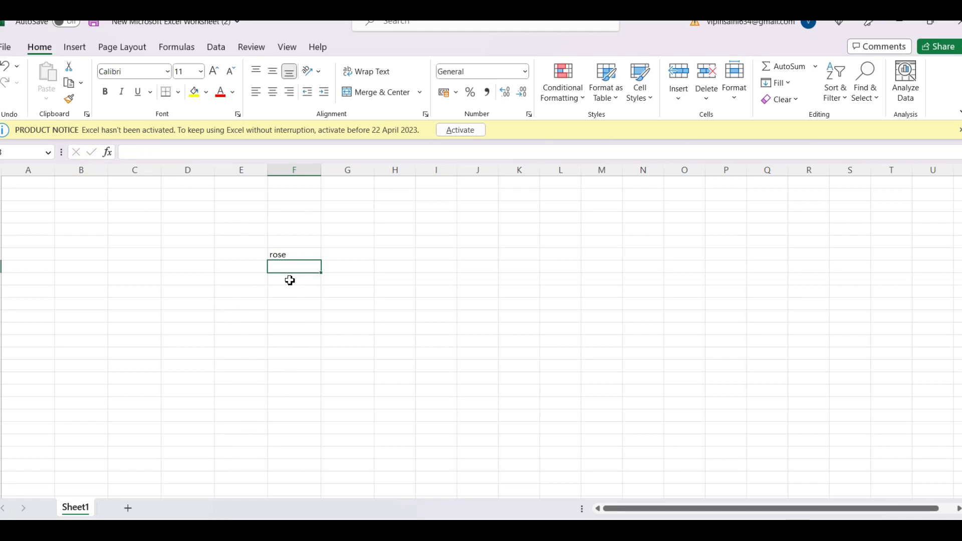
pyautogui.click(294, 256)
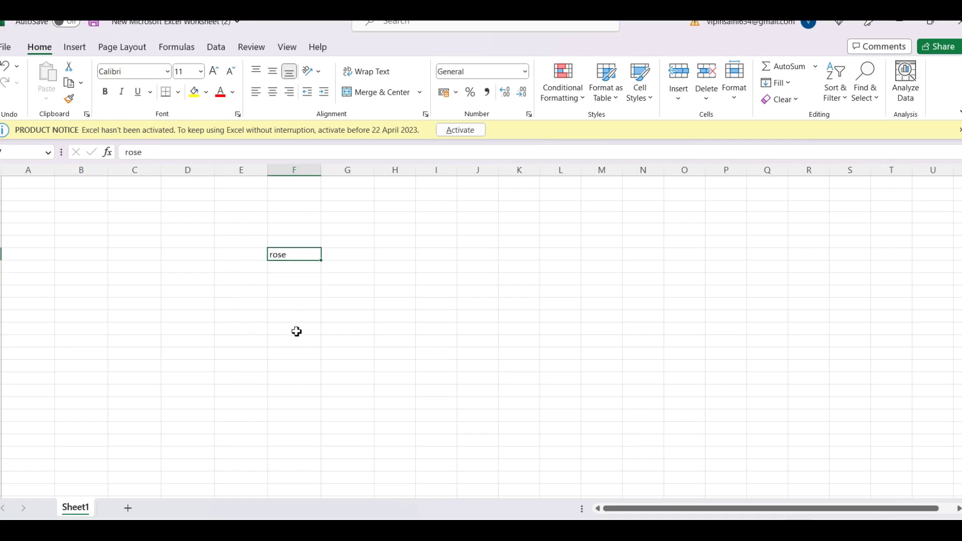
pyautogui.write('flo')
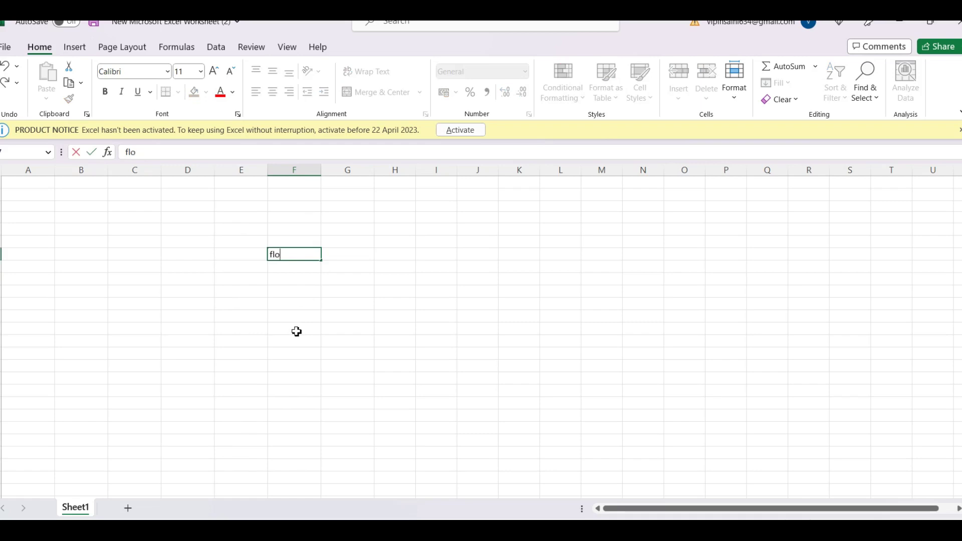
pyautogui.write('wers')
pyautogui.hotkey('ctrl', 'z')
pyautogui.press('Return')
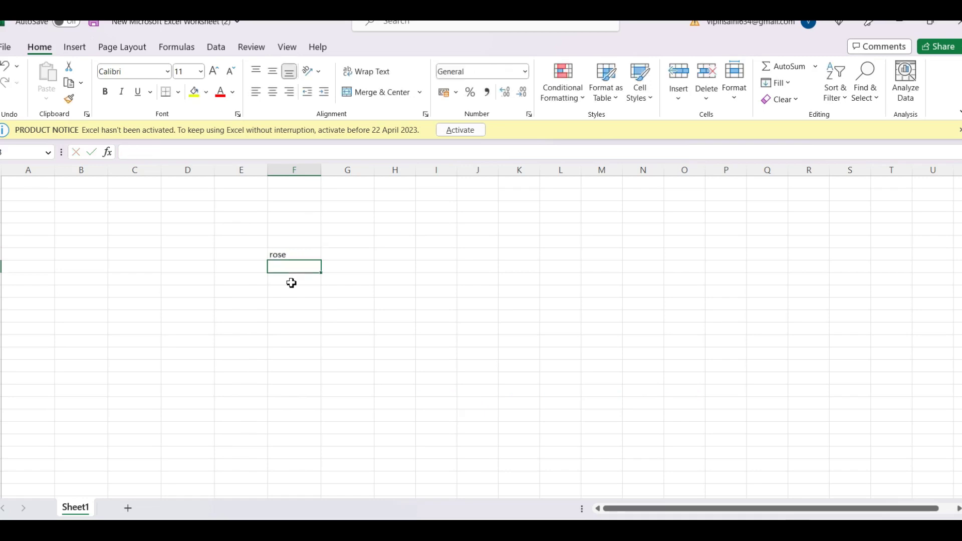
pyautogui.press('Up')
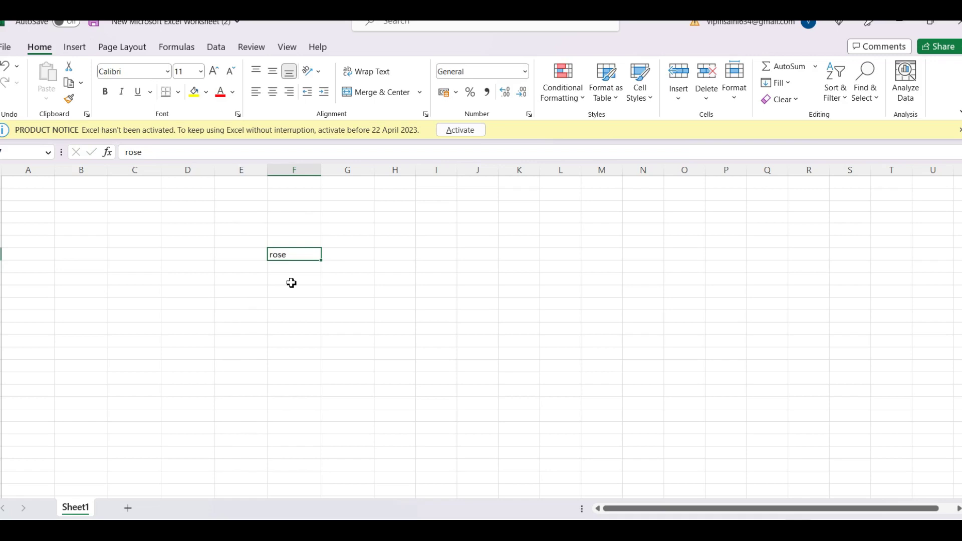
# Edit the 'rose' cell in place, appending 'flowers' so it reads 'rose flowers'.
pyautogui.doubleClick(294, 257)
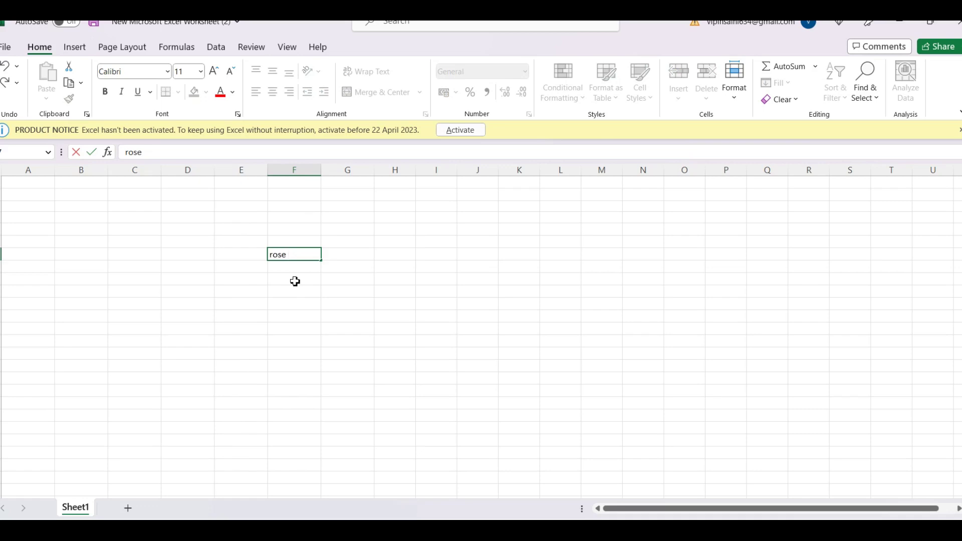
pyautogui.write('flowe')
pyautogui.write('rs')
pyautogui.click(313, 271)
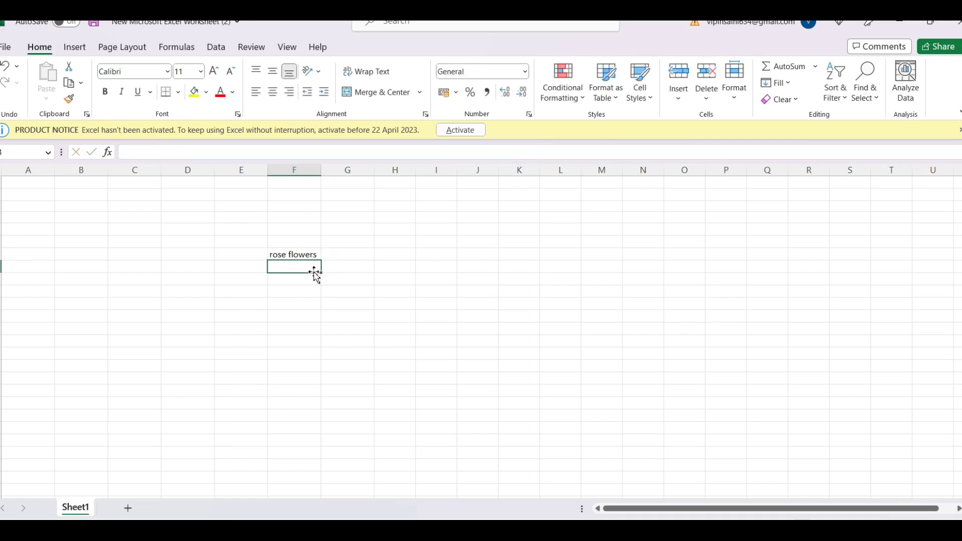
pyautogui.press('Up')
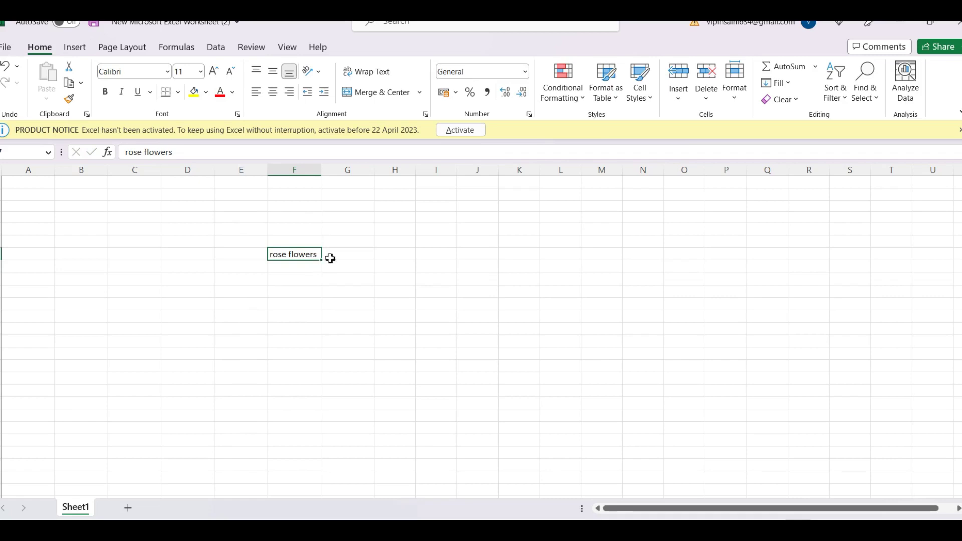
# Append 'beautiful' to cell F7 so it reads 'rose flowers beautiful'.
pyautogui.press('F2')
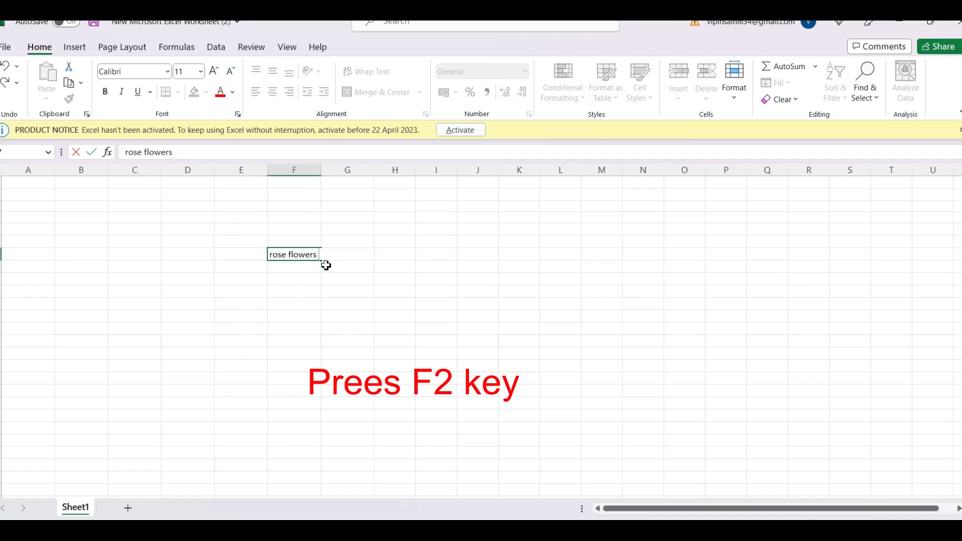
pyautogui.write(' be')
pyautogui.write('aut')
pyautogui.write('if')
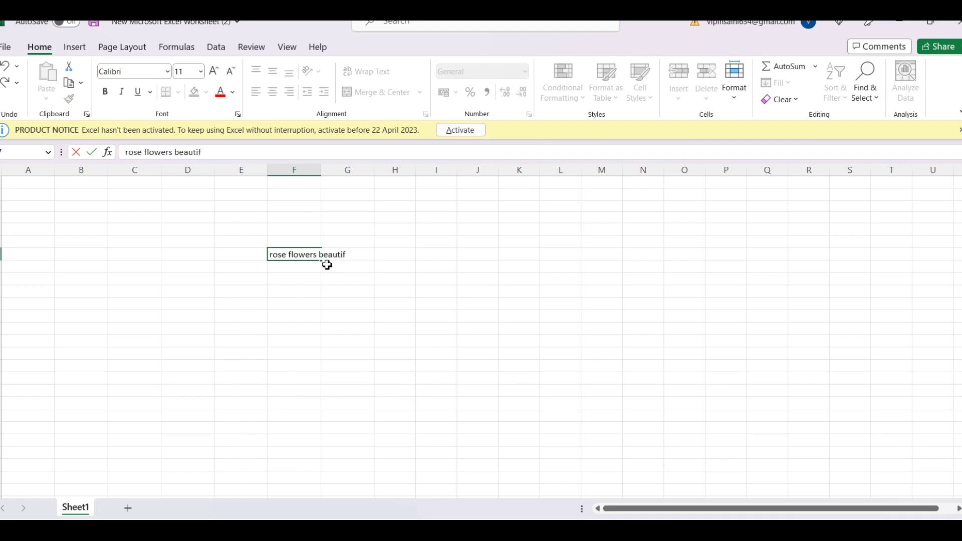
pyautogui.write('ul')
pyautogui.press('Return')
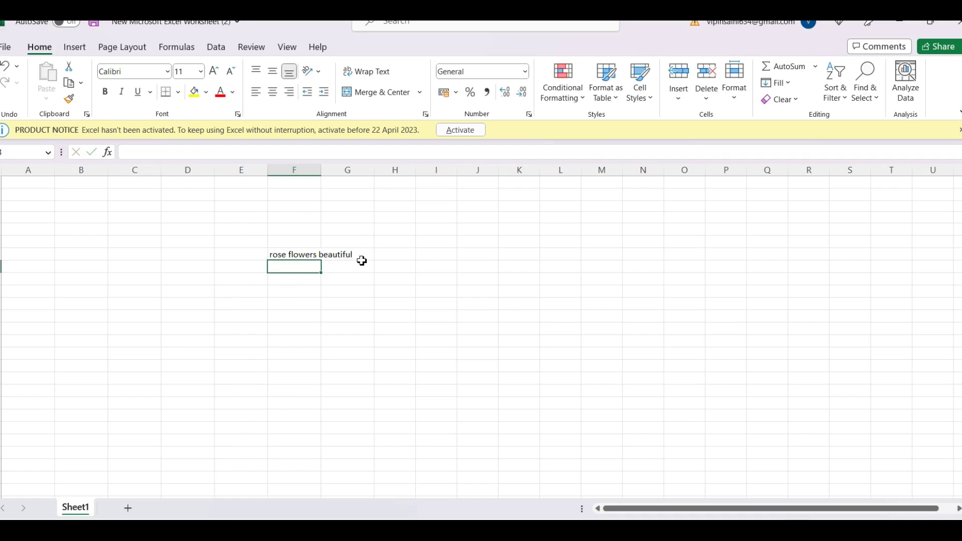
pyautogui.click(360, 257)
pyautogui.click(309, 253)
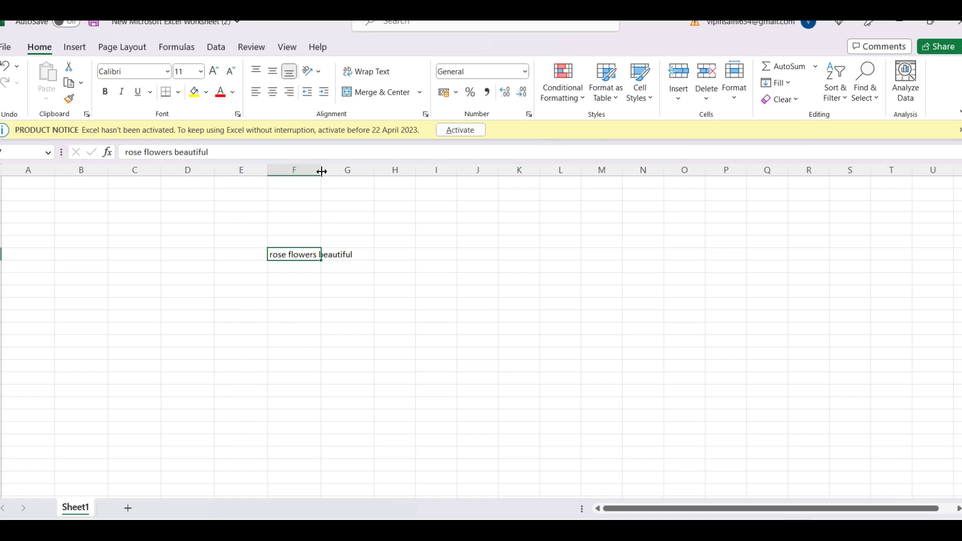
# AutoFit column F so 'rose flowers beautiful' fits entirely inside its cell.
pyautogui.doubleClick(322, 171)
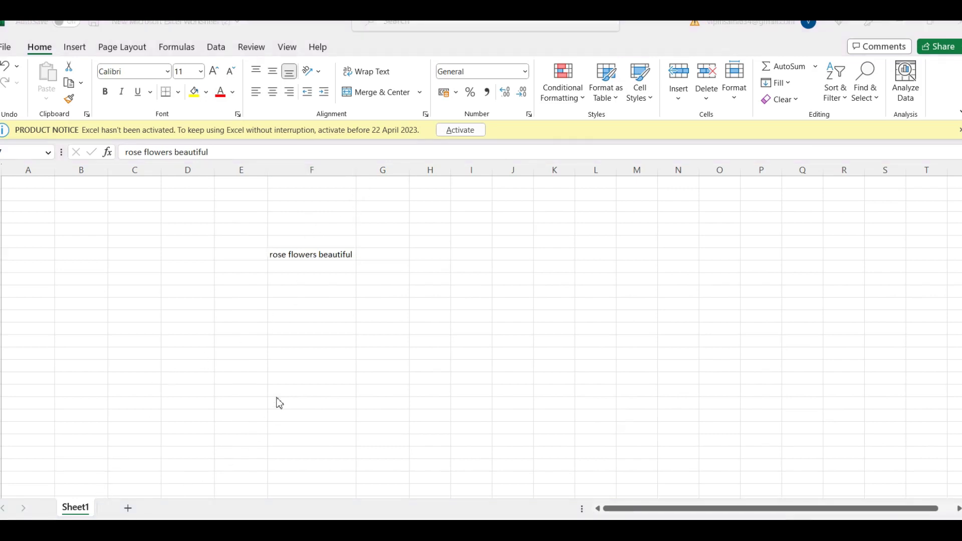
pyautogui.click(345, 257)
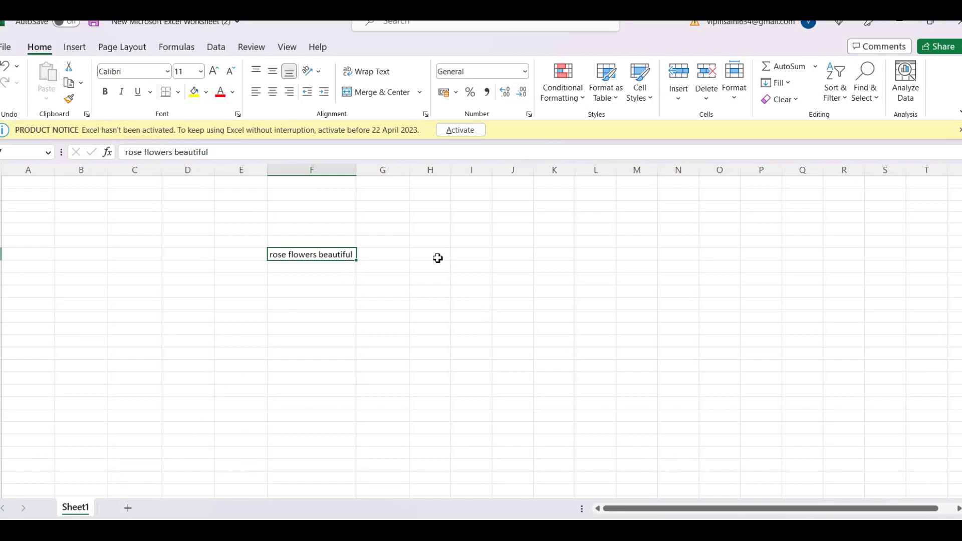
pyautogui.click(397, 258)
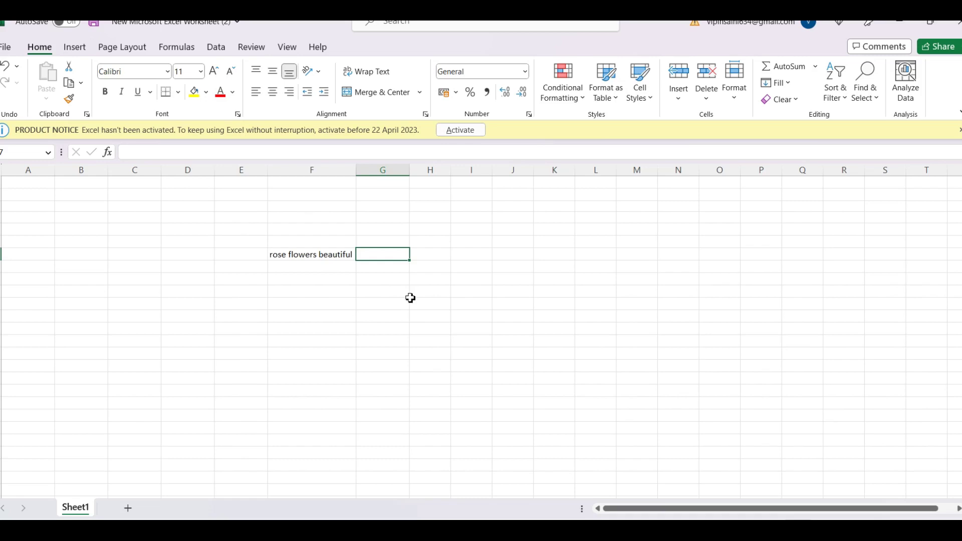
# Enter 1 and 2 in G7:G8 and fill the series down to 10 in G16.
pyautogui.write('1')
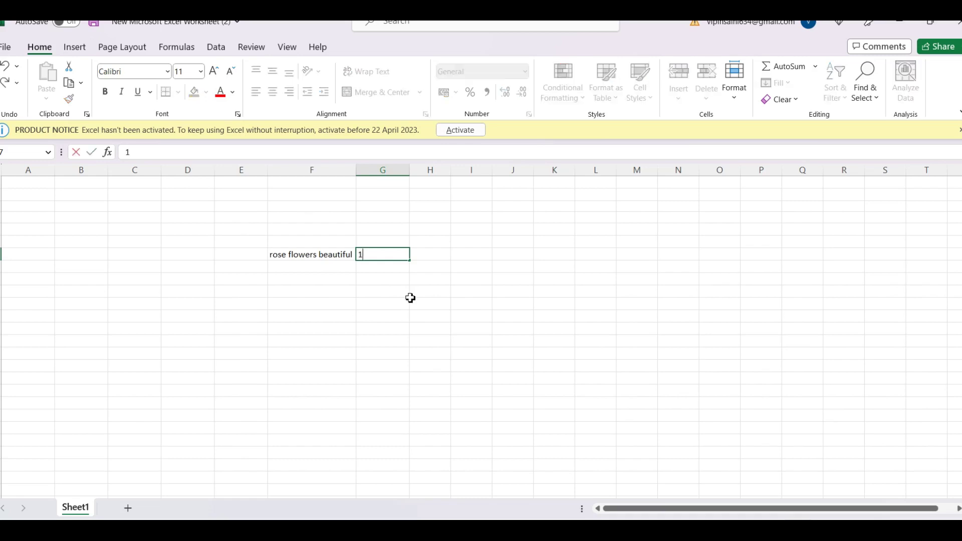
pyautogui.press('Return')
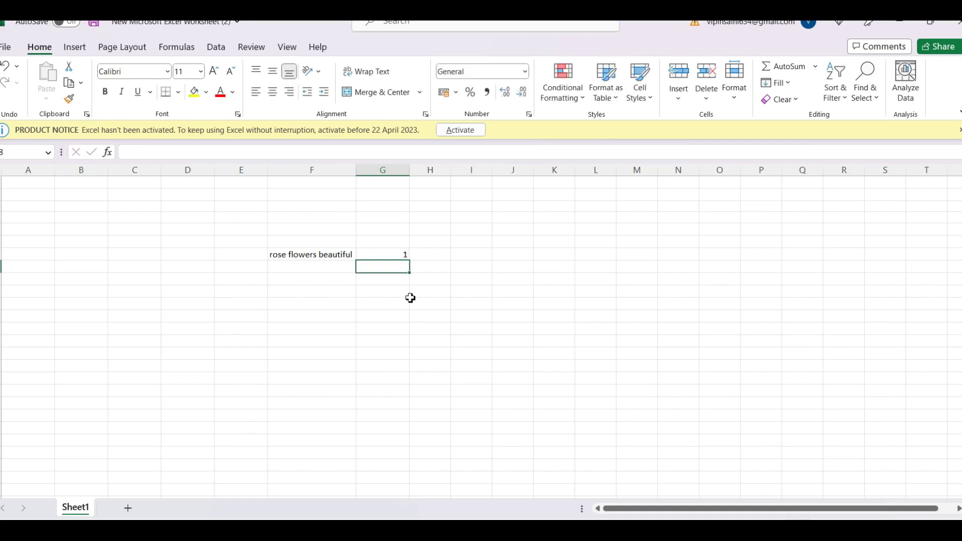
pyautogui.write('2')
pyautogui.press('Return')
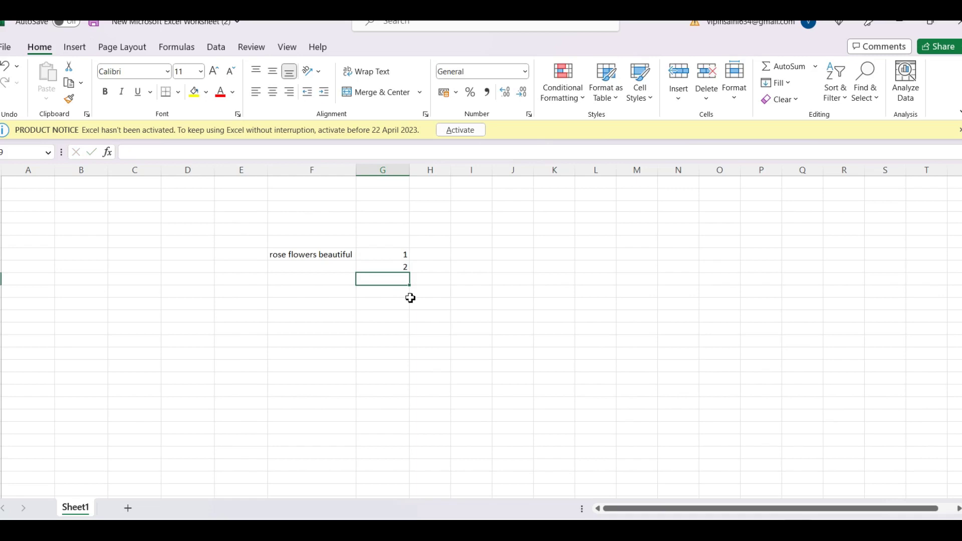
pyautogui.click(400, 254)
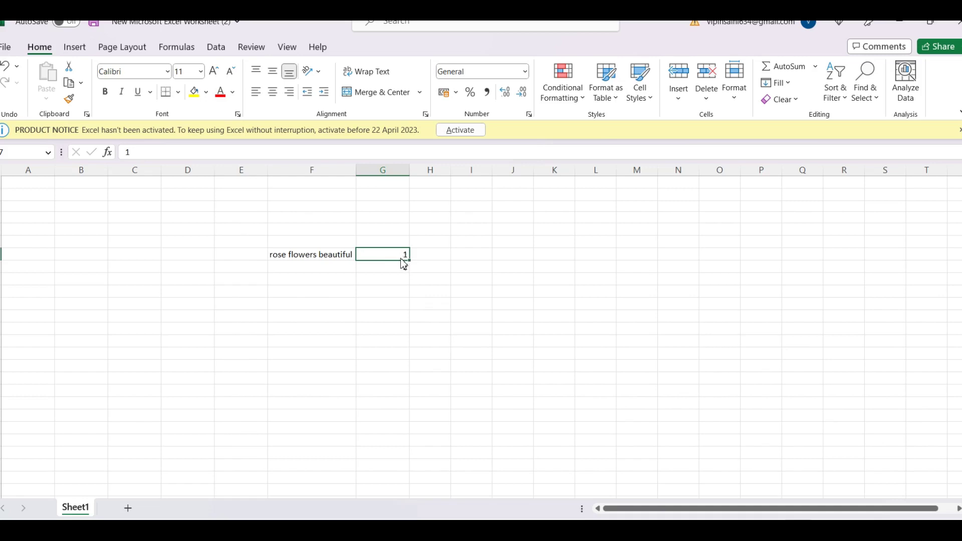
pyautogui.moveTo(403, 265); pyautogui.dragTo(399, 264)
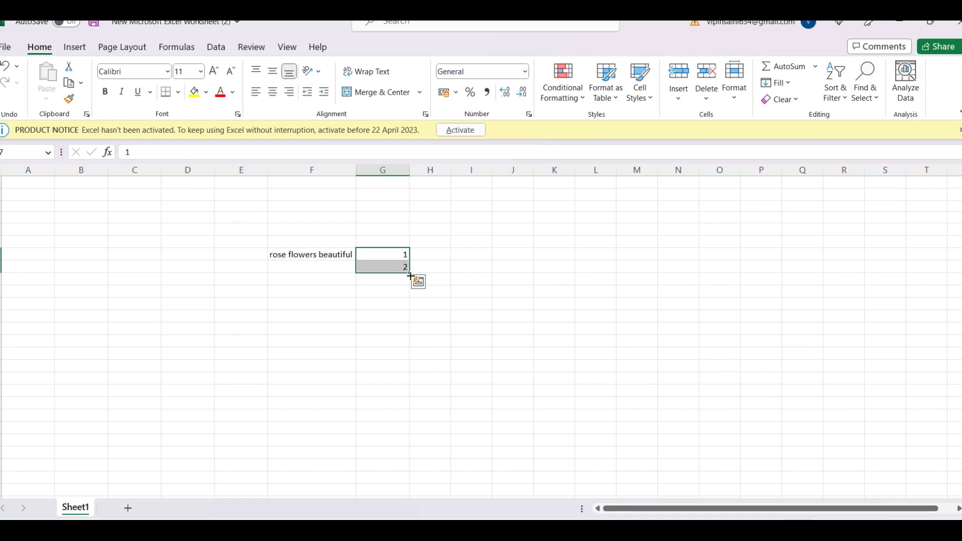
pyautogui.moveTo(410, 275); pyautogui.dragTo(412, 299)
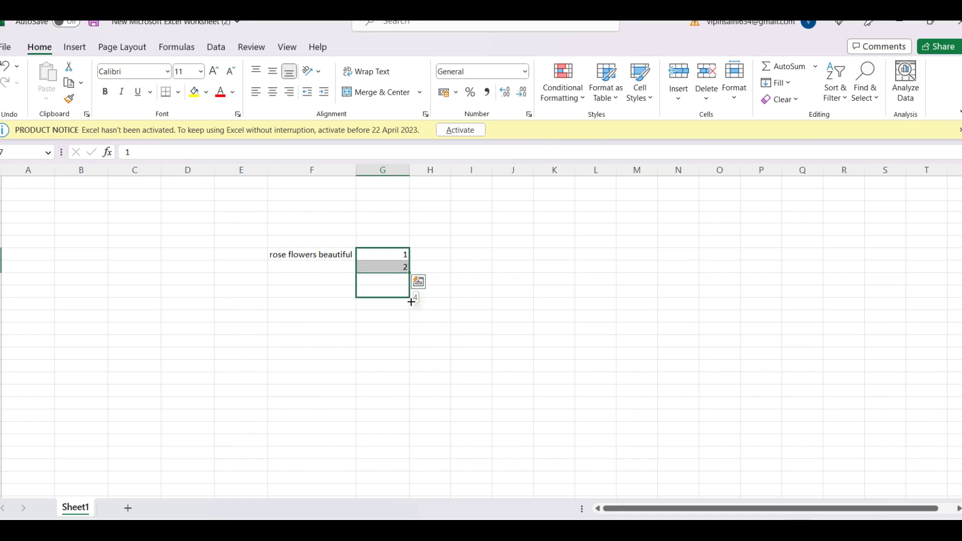
pyautogui.moveTo(410, 299); pyautogui.dragTo(407, 341)
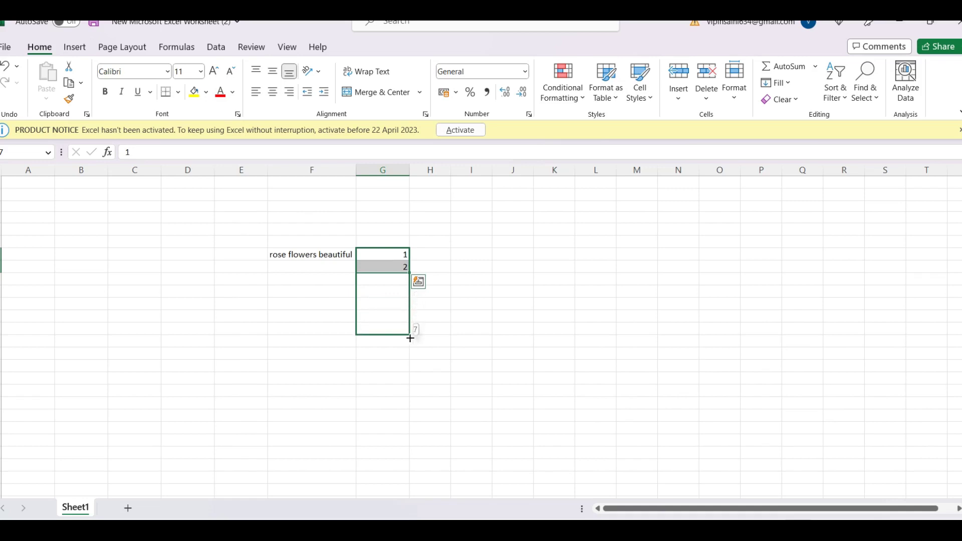
pyautogui.moveTo(406, 342); pyautogui.dragTo(409, 372)
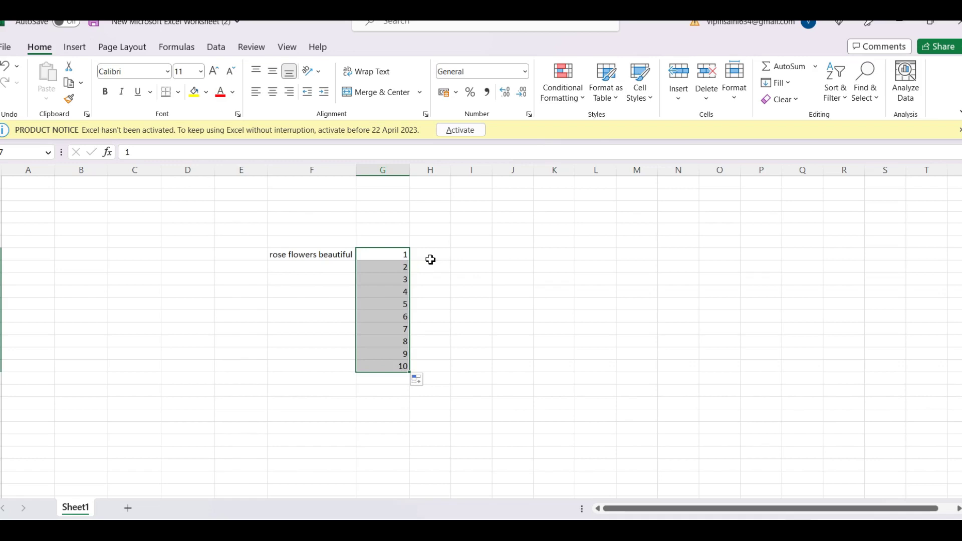
pyautogui.click(430, 258)
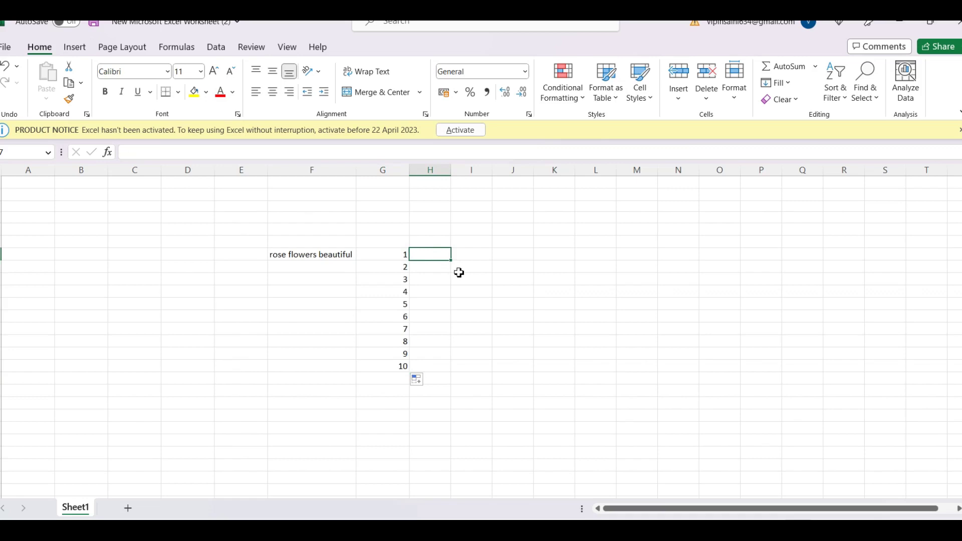
# Enter 2 and 4 in H7:H8 and fill even numbers down to 20 in H16.
pyautogui.write('2')
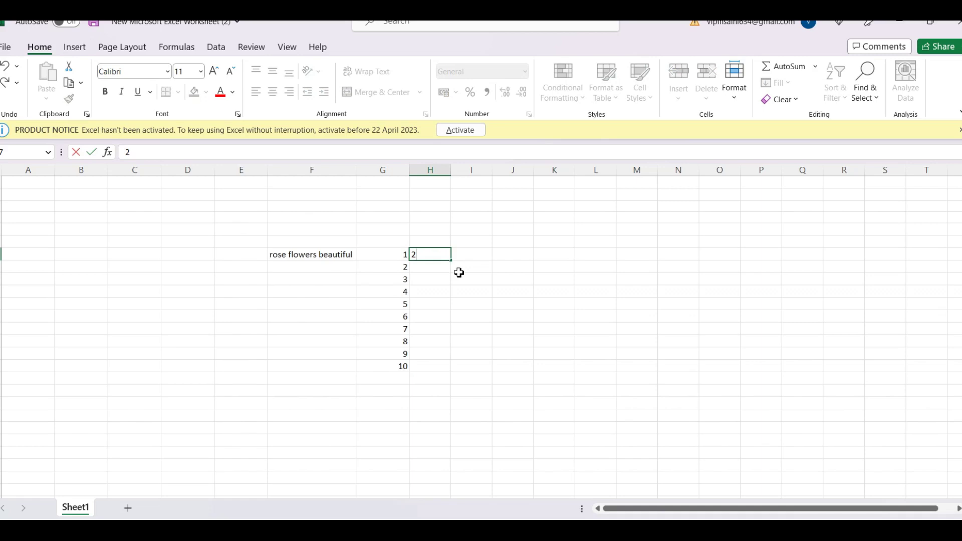
pyautogui.press('Return')
pyautogui.write('4')
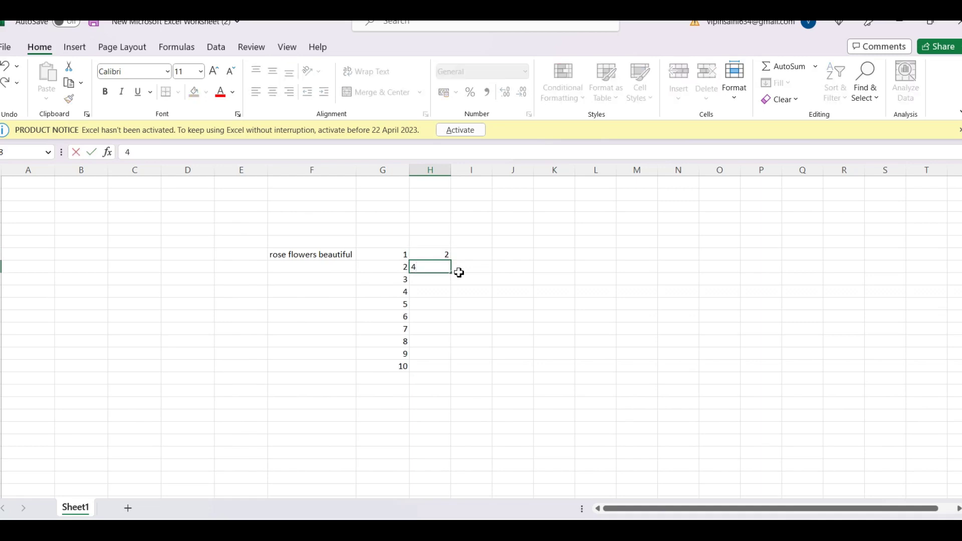
pyautogui.press('Return')
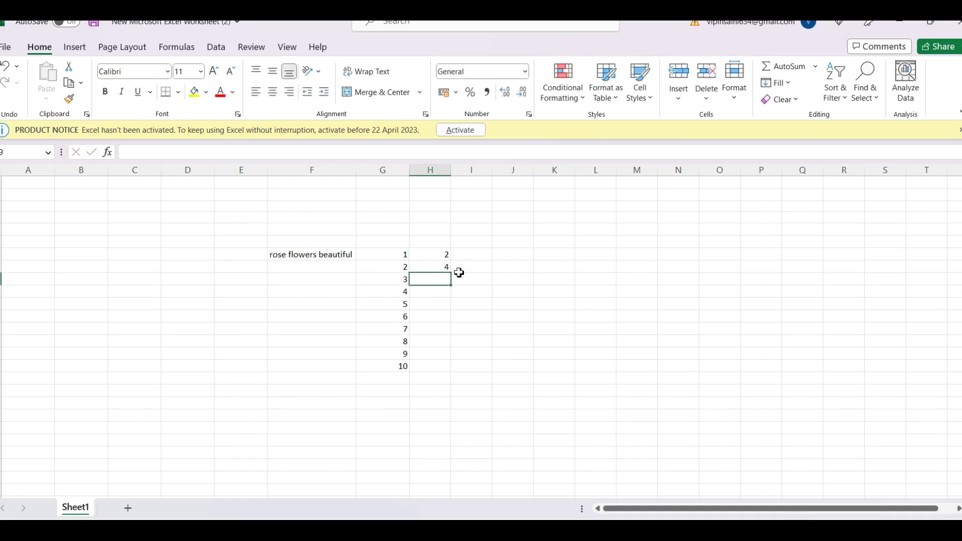
pyautogui.click(444, 256)
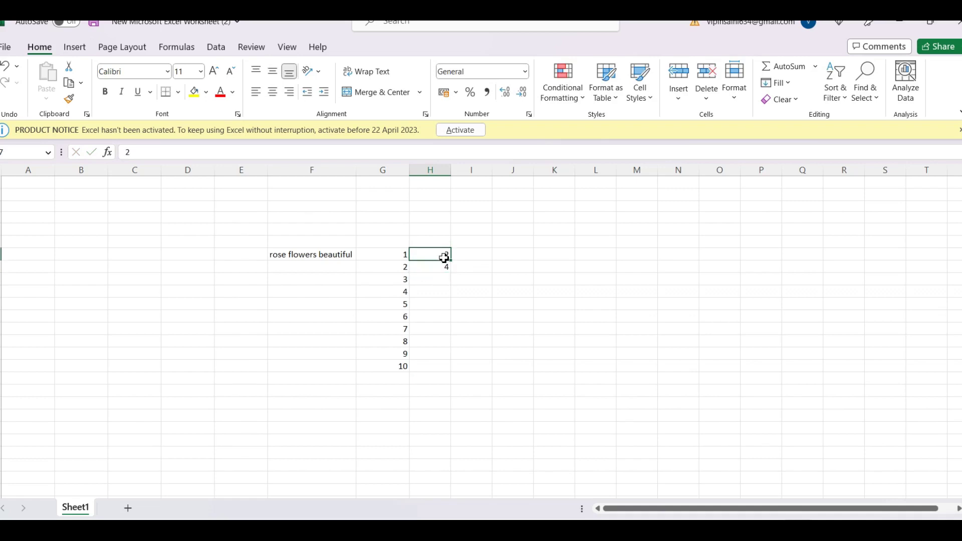
pyautogui.moveTo(449, 260); pyautogui.dragTo(447, 268)
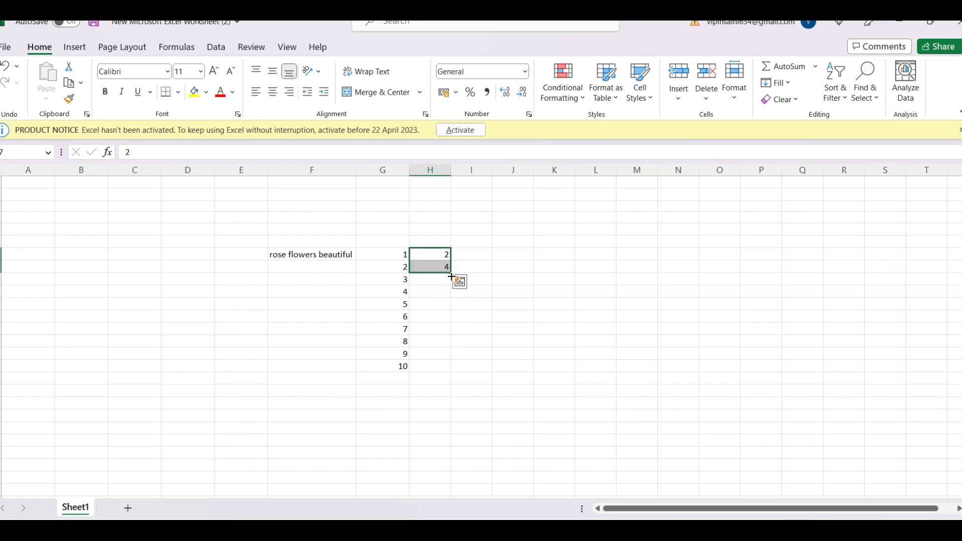
pyautogui.moveTo(451, 280); pyautogui.dragTo(449, 371)
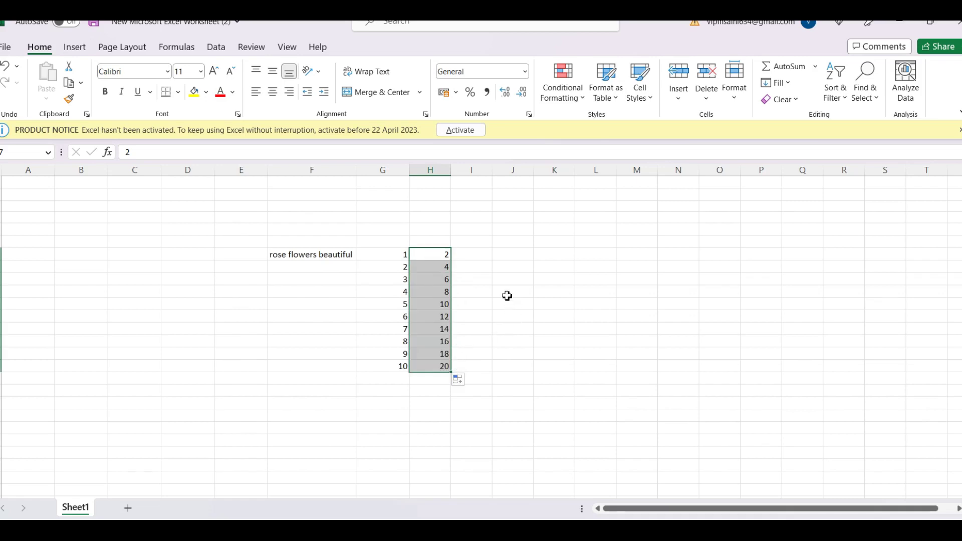
pyautogui.click(507, 295)
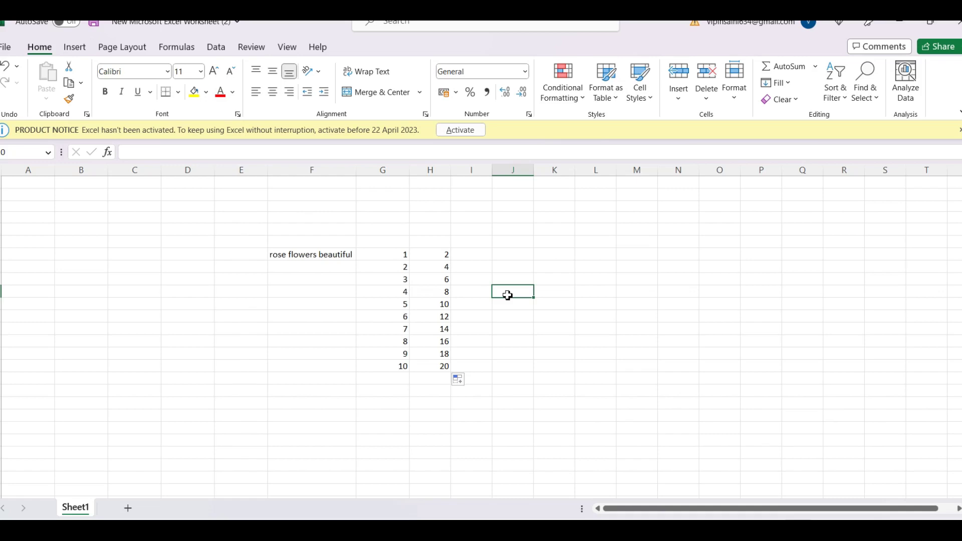
# Enter sun and mon in J7:J8 and auto-fill the weekdays down to sat in J13.
pyautogui.click(505, 252)
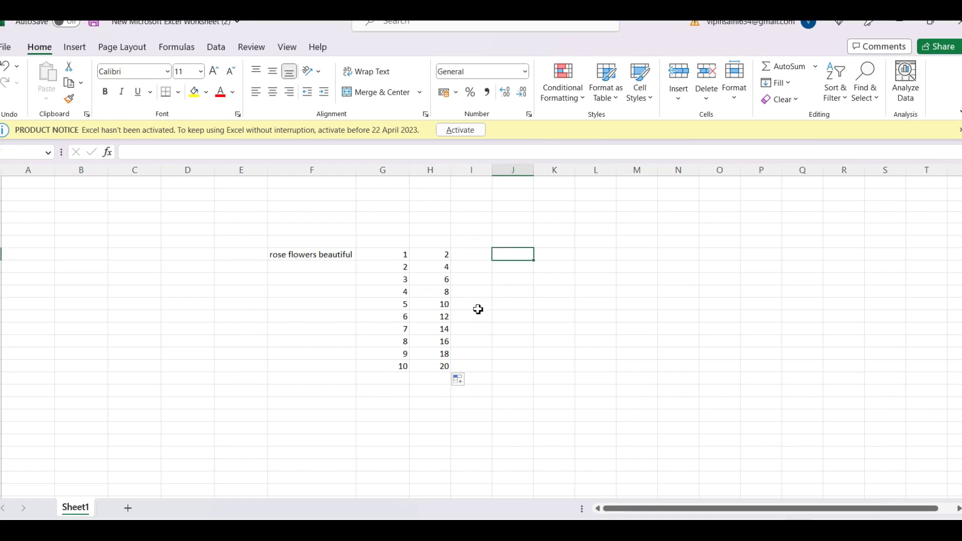
pyautogui.write('s')
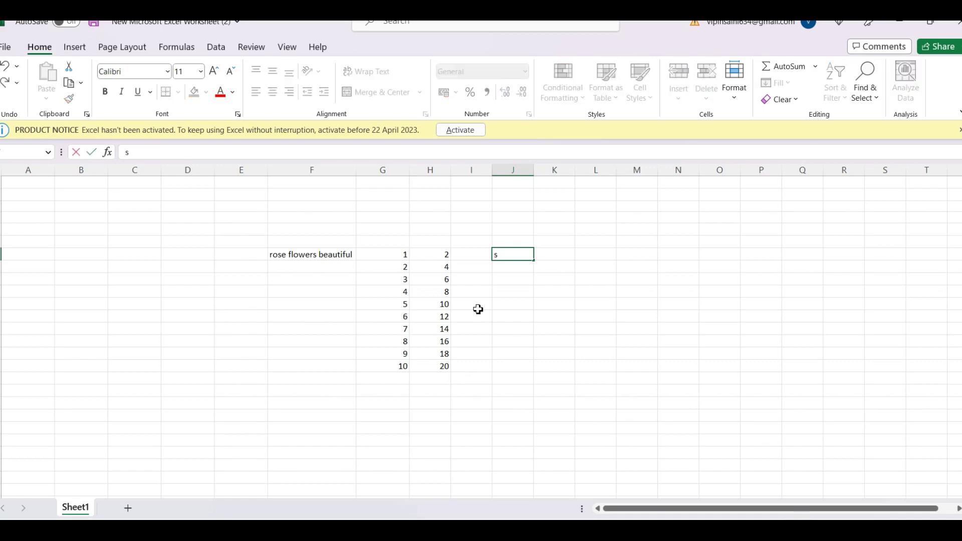
pyautogui.write('un')
pyautogui.press('Return')
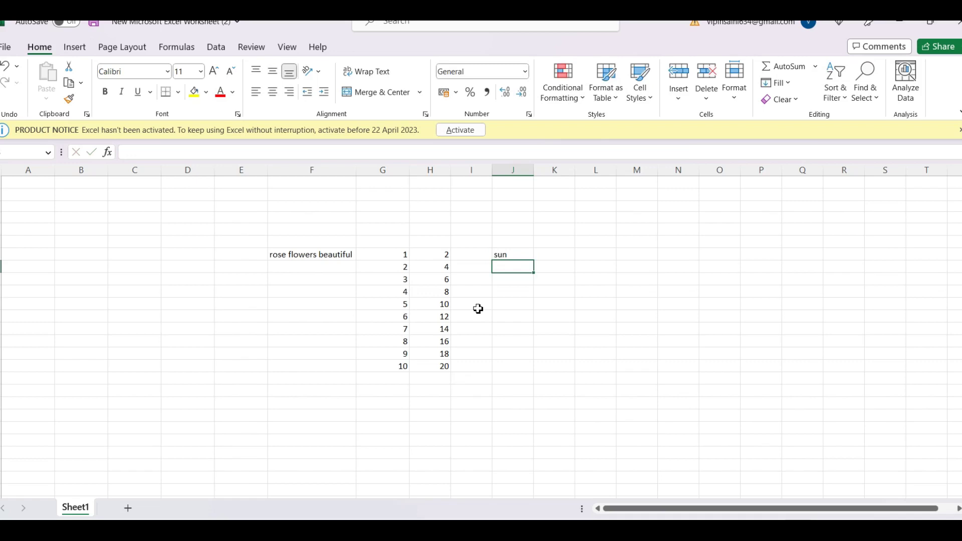
pyautogui.write('mon')
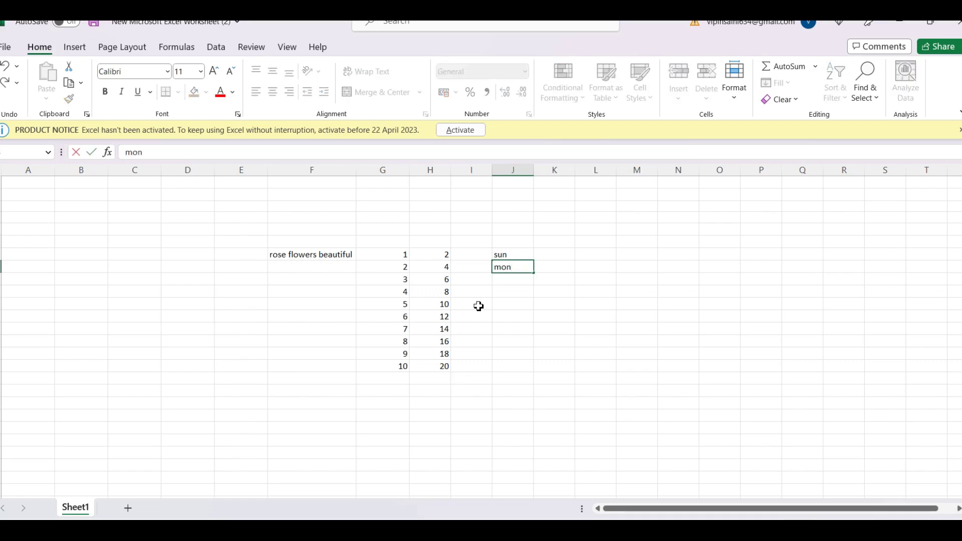
pyautogui.click(526, 258)
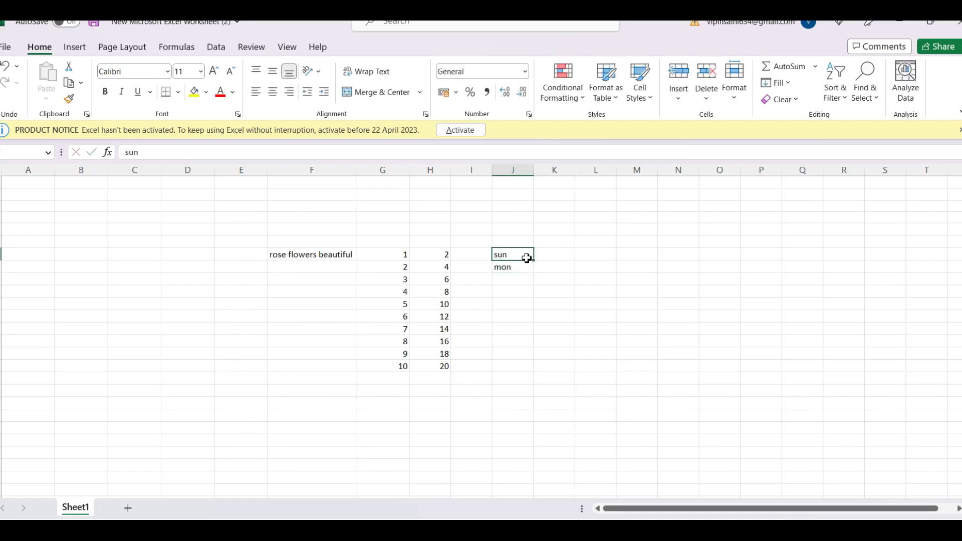
pyautogui.moveTo(527, 258); pyautogui.dragTo(527, 268)
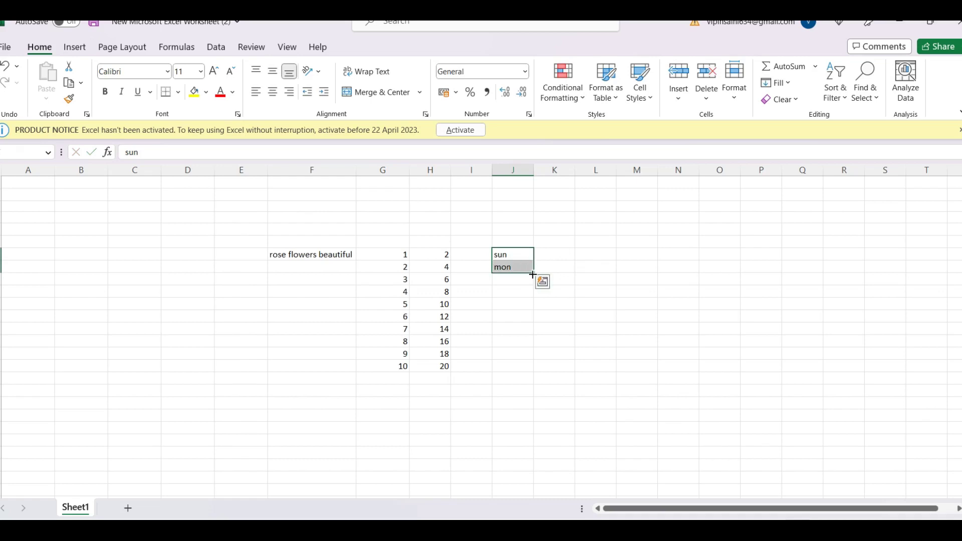
pyautogui.moveTo(534, 272); pyautogui.dragTo(539, 341)
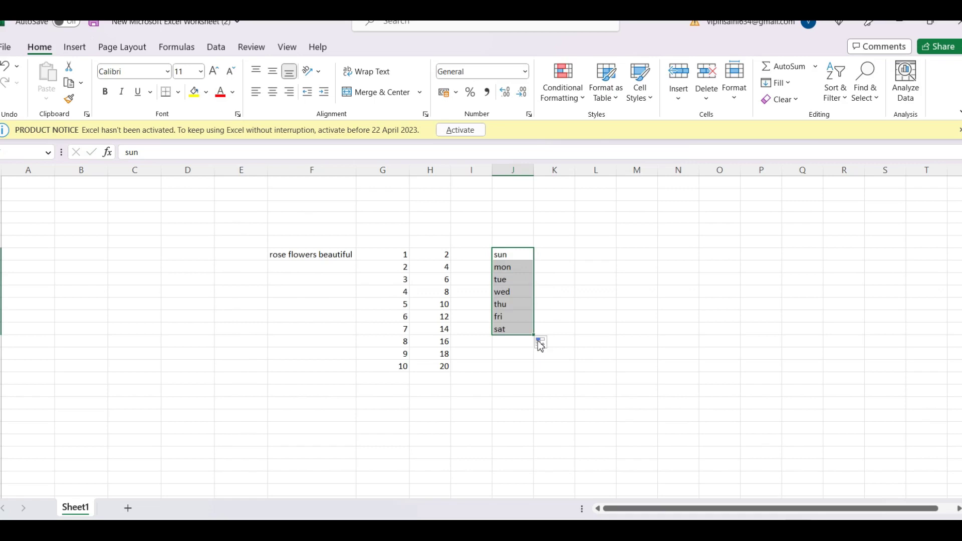
pyautogui.click(552, 282)
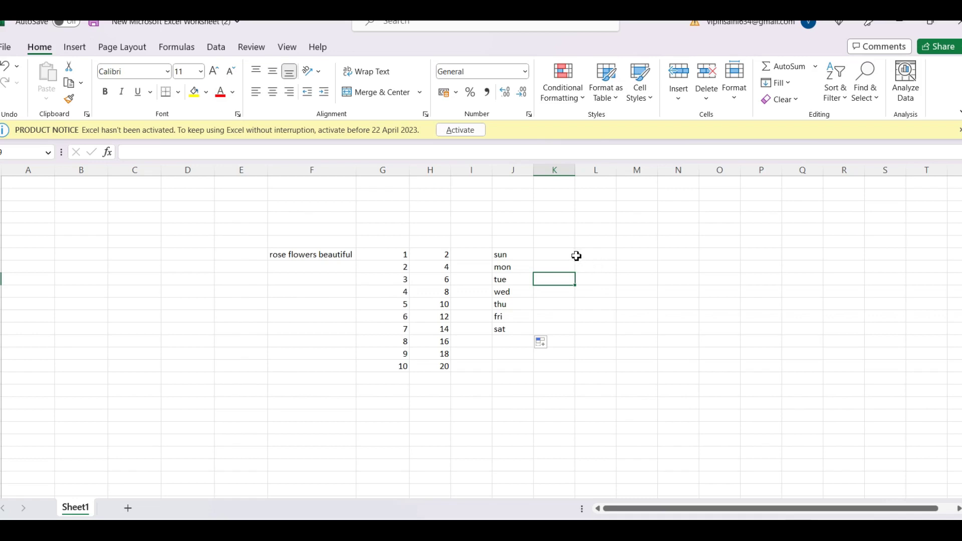
# Enter jan and feb in L7:L8 and auto-fill the months down to dec in L18.
pyautogui.click(577, 254)
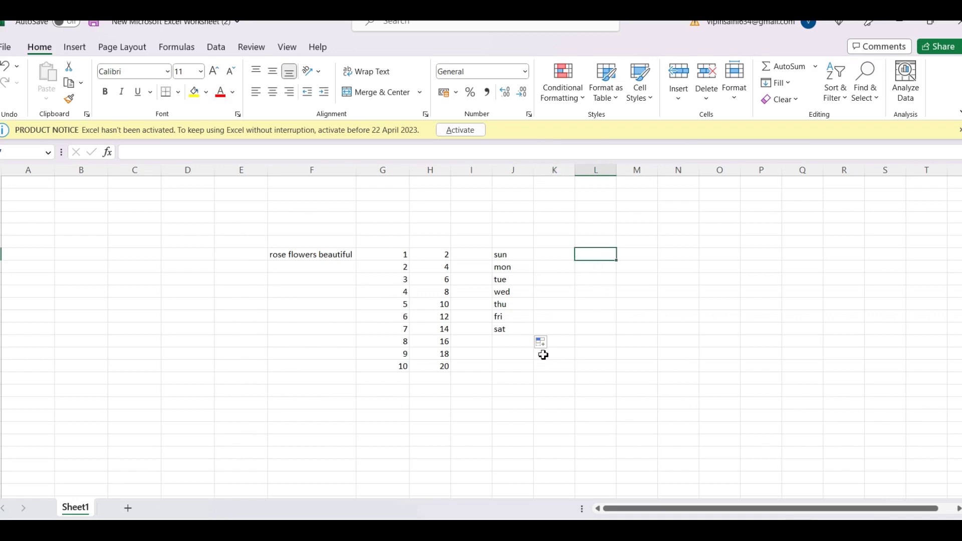
pyautogui.write('jan')
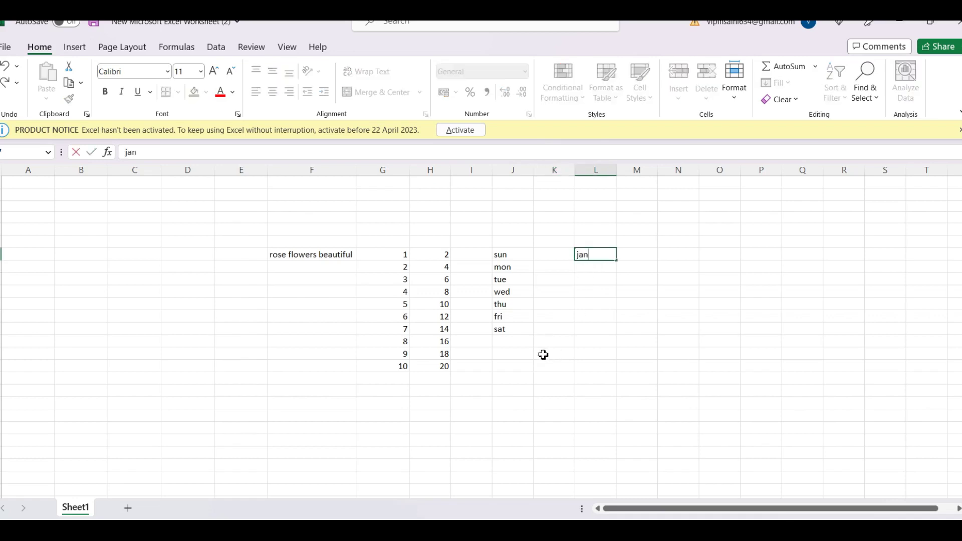
pyautogui.press('Return')
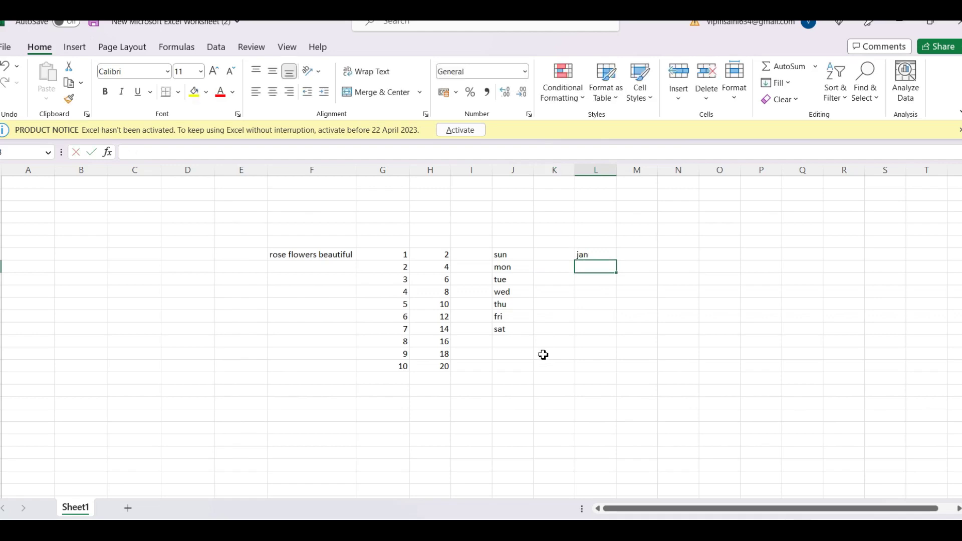
pyautogui.write('fe')
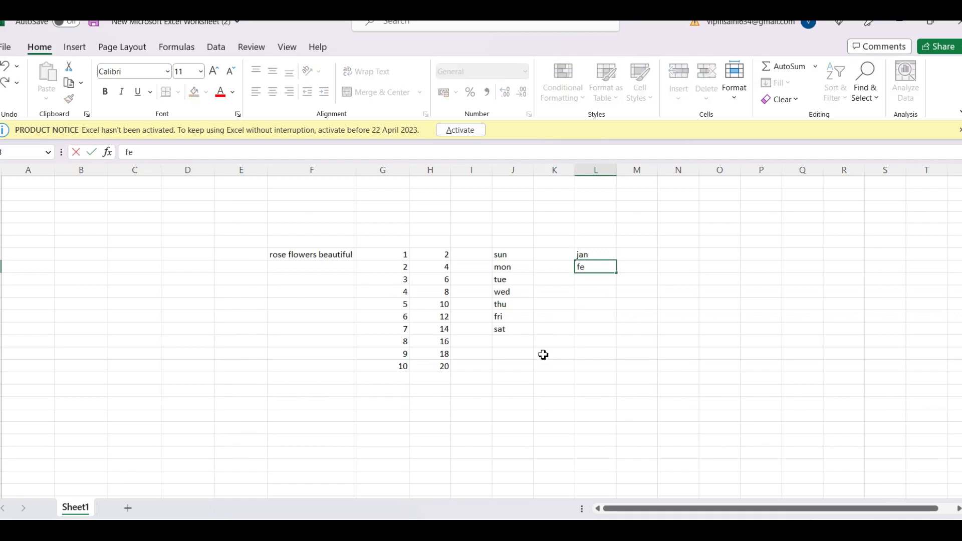
pyautogui.write('b')
pyautogui.click(588, 250)
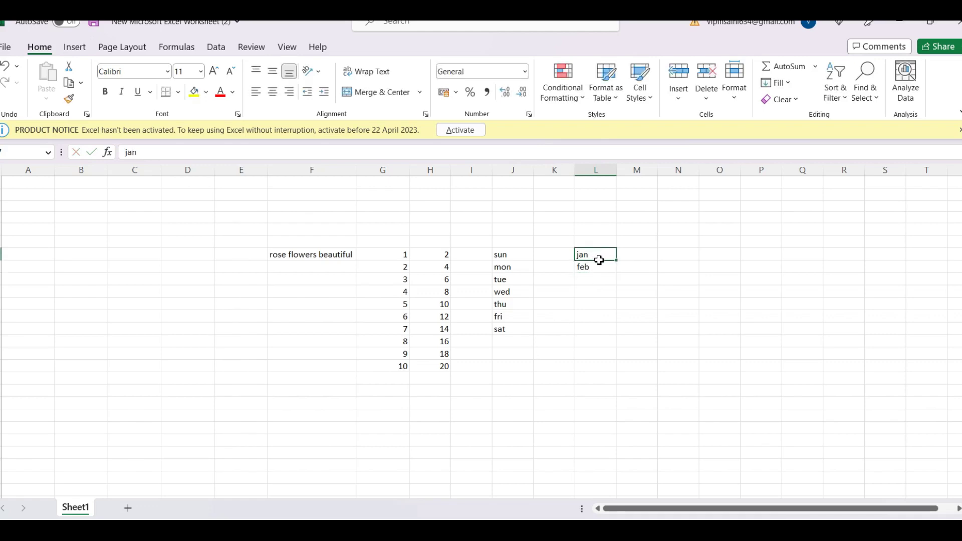
pyautogui.moveTo(599, 260); pyautogui.dragTo(599, 267)
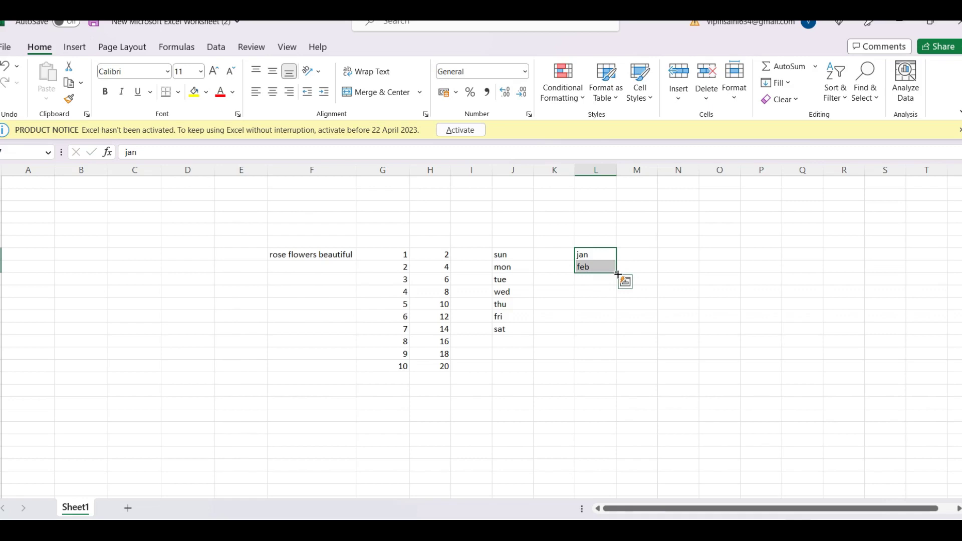
pyautogui.moveTo(618, 273); pyautogui.dragTo(619, 343)
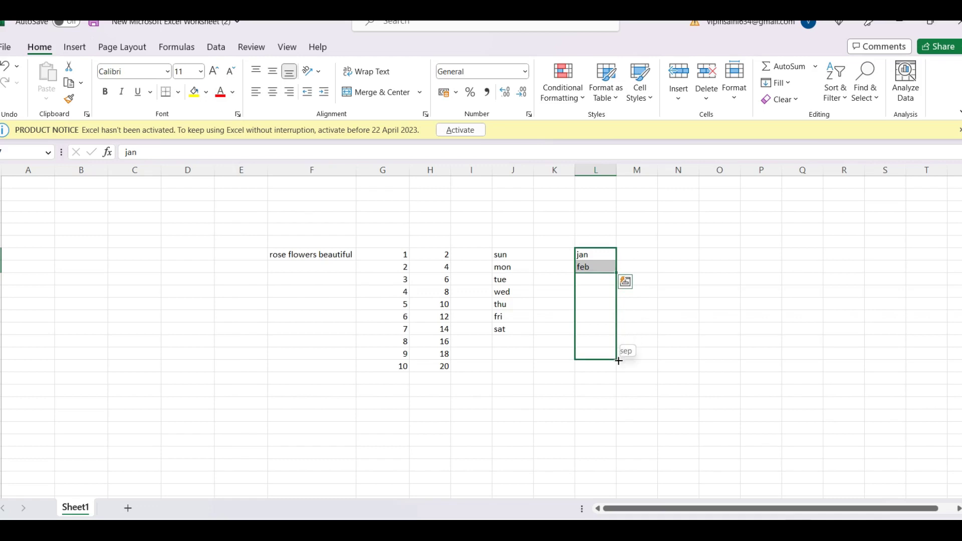
pyautogui.moveTo(619, 343); pyautogui.dragTo(618, 394)
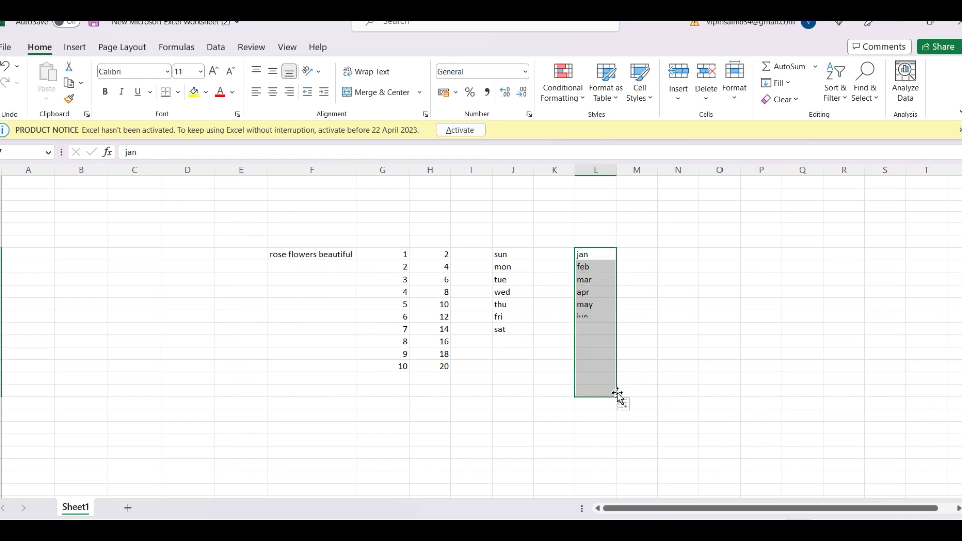
pyautogui.click(644, 320)
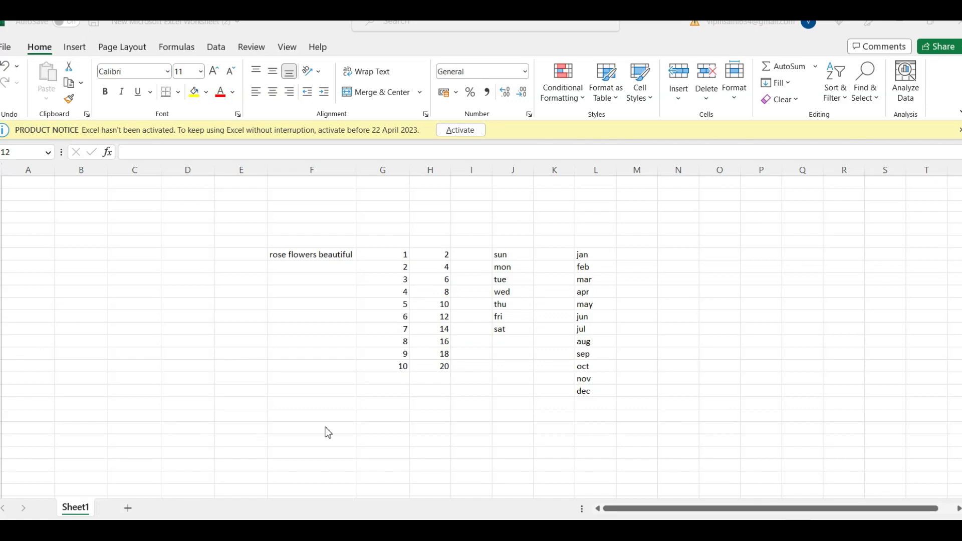
pyautogui.click(445, 369)
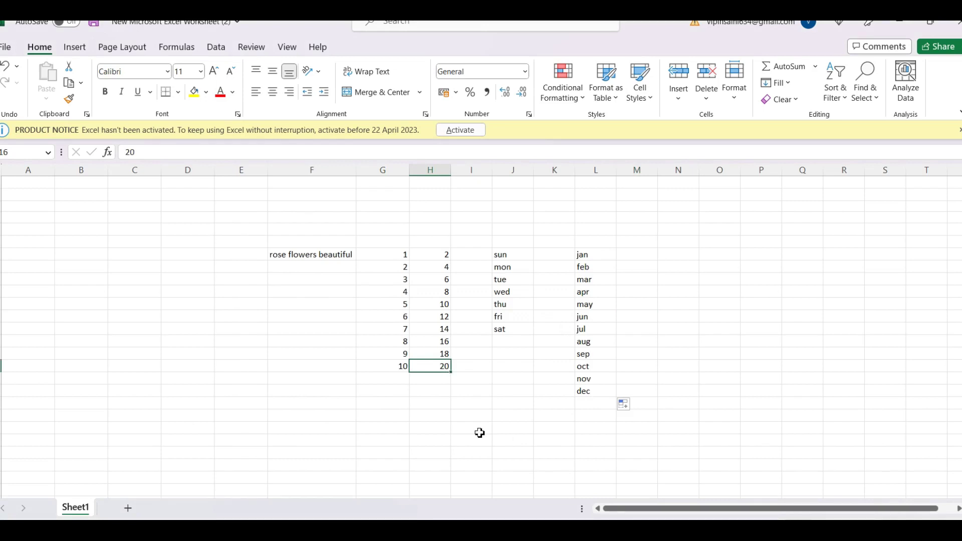
pyautogui.press('Delete')
pyautogui.hotkey('ctrl', 'z')
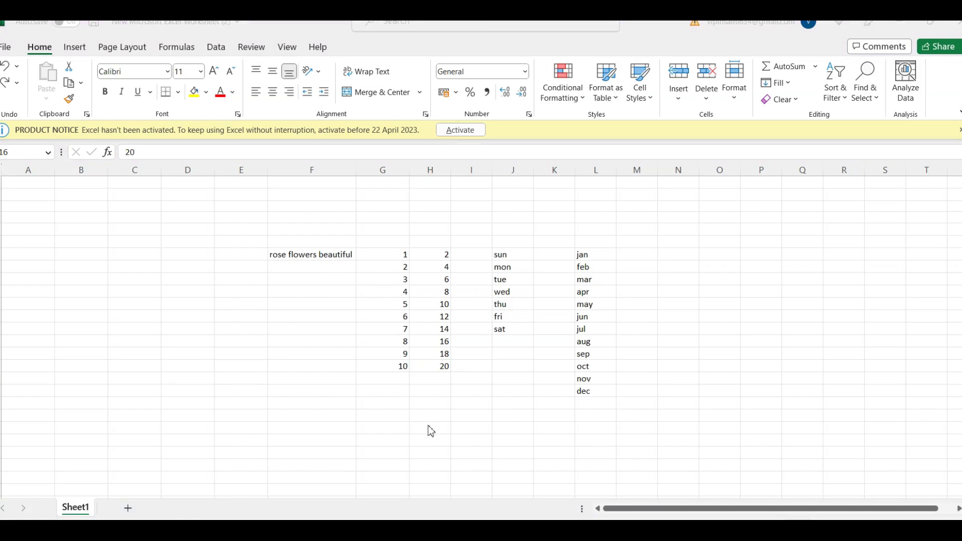
pyautogui.click(401, 366)
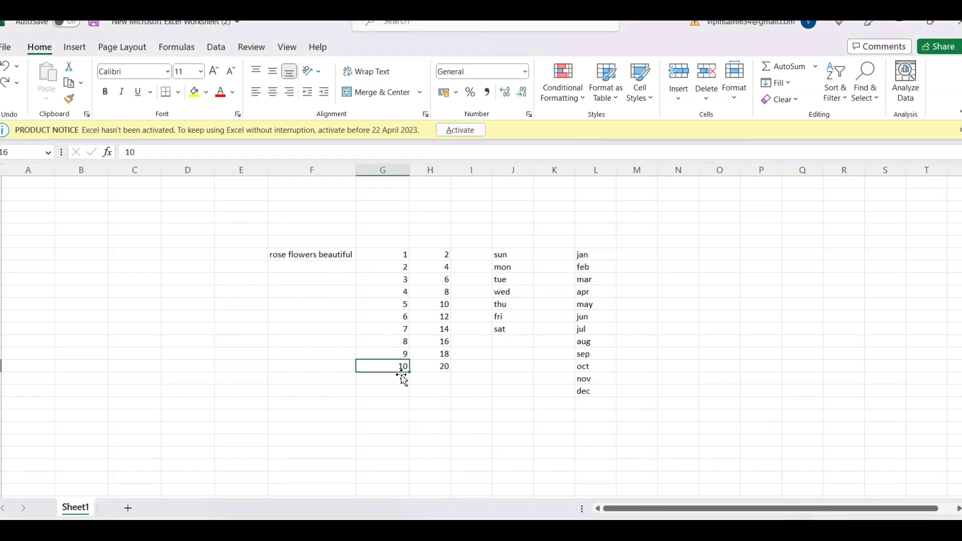
pyautogui.press('Delete')
pyautogui.hotkey('ctrl', 'z')
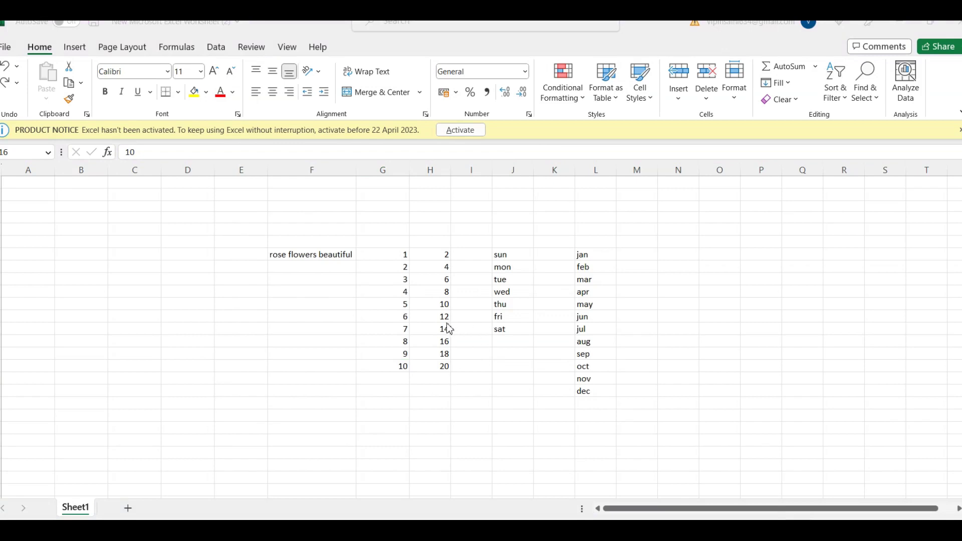
pyautogui.click(404, 306)
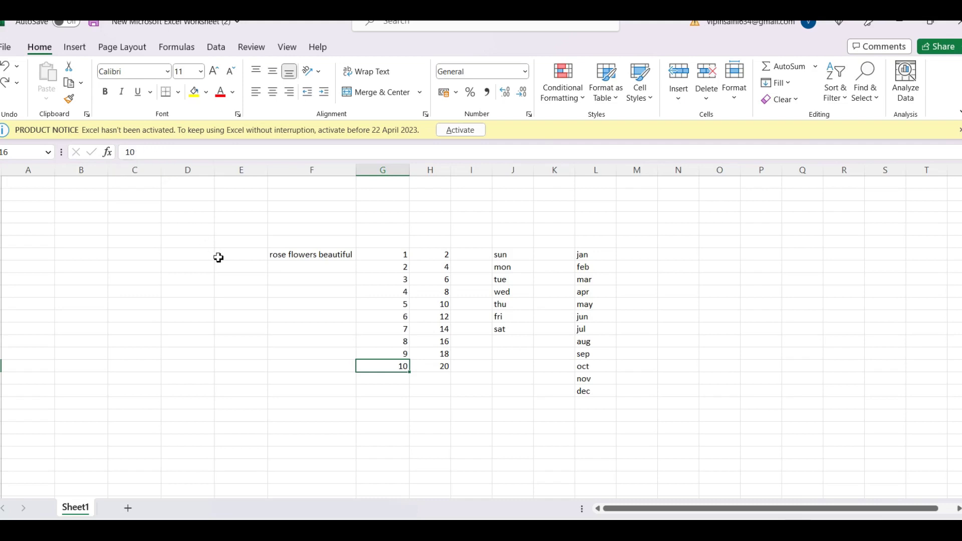
pyautogui.click(435, 266)
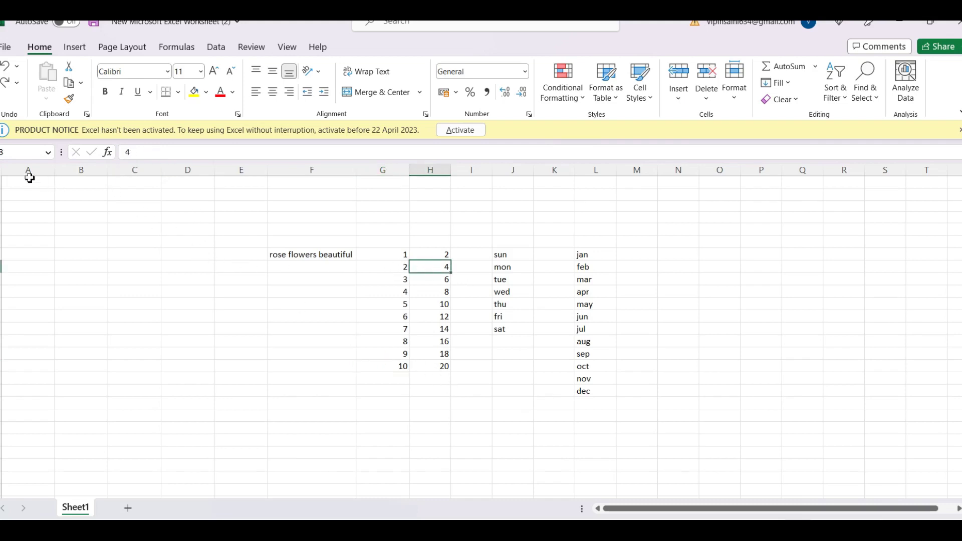